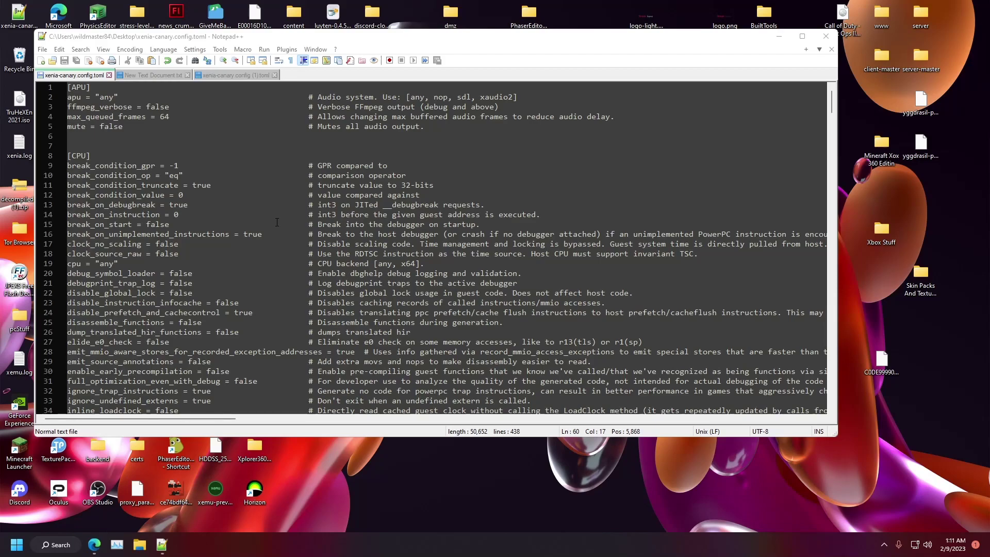
- Set license_mask in the [Content] section of xenia-canary.config.toml to -1
scroll(195, 181, "down", 10)
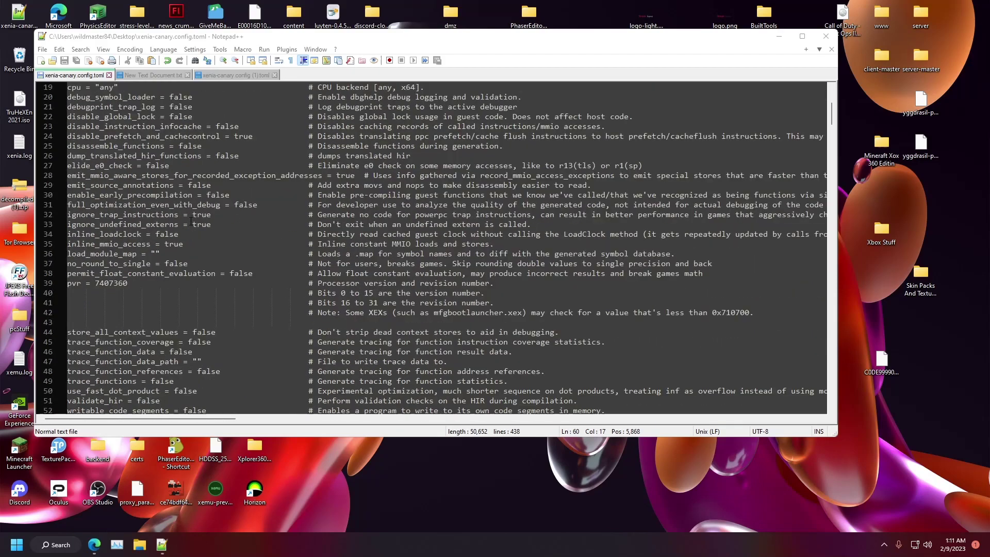
scroll(170, 284, "down", 2)
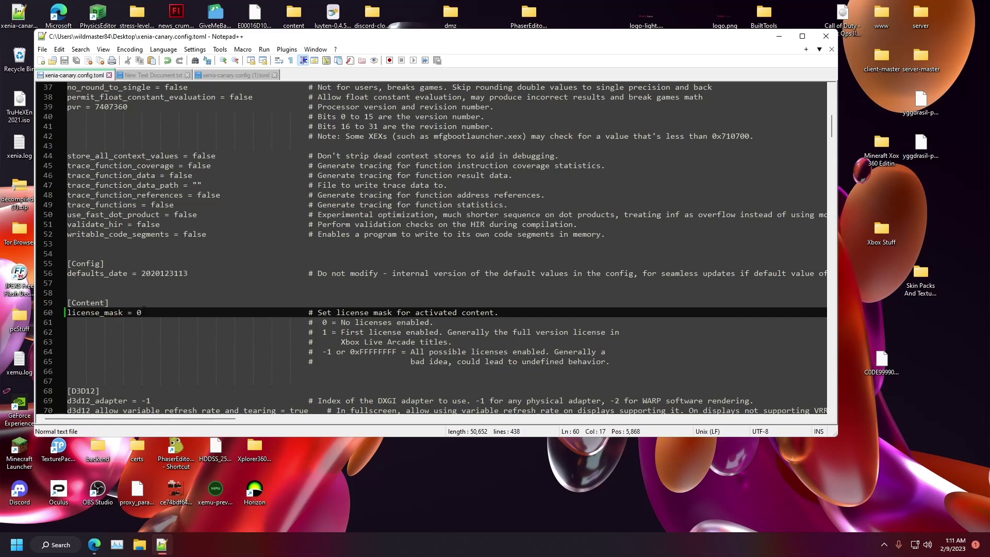
key("BackSpace")
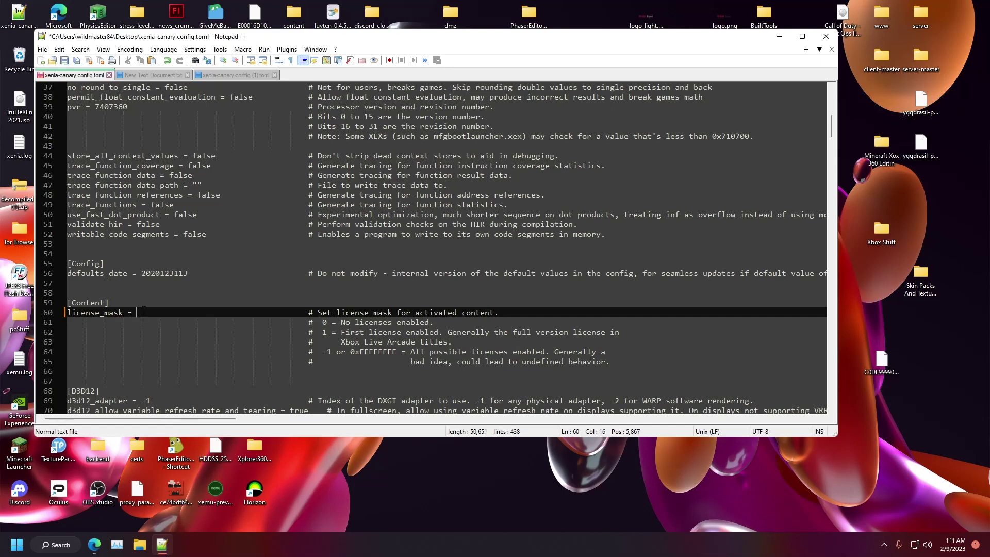
type("-1")
- Set the fullscreen option in the [Display] section to true
scroll(147, 103, "down", 15)
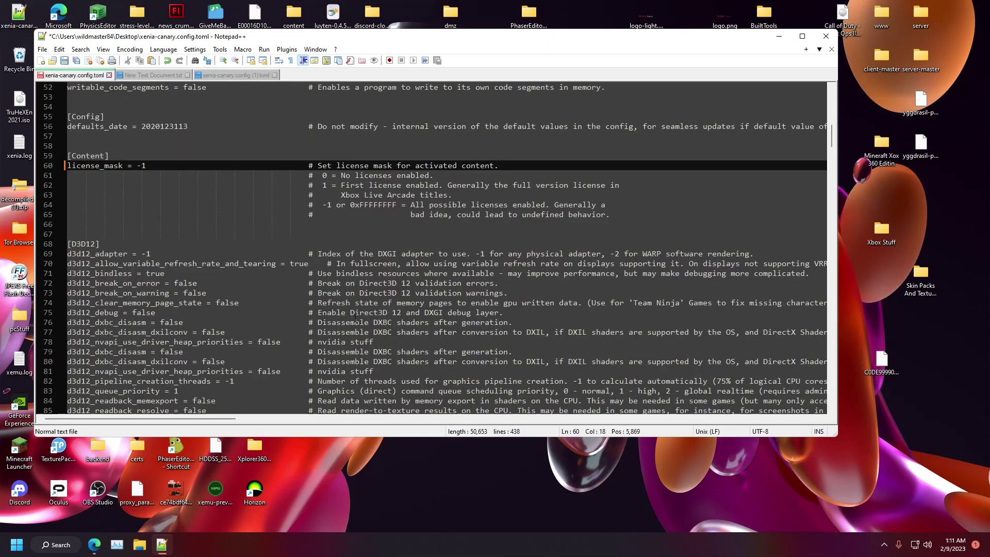
double_click(139, 165)
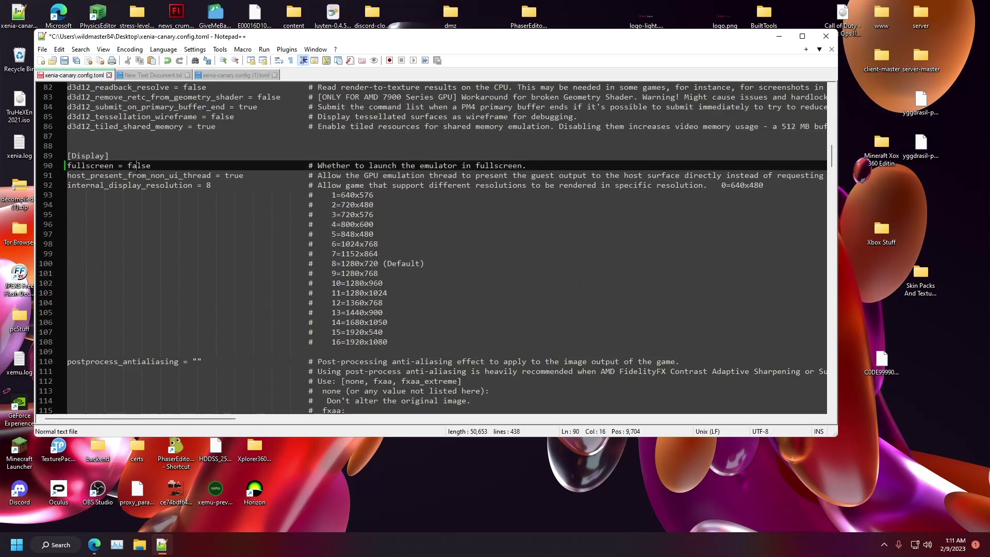
type("true")
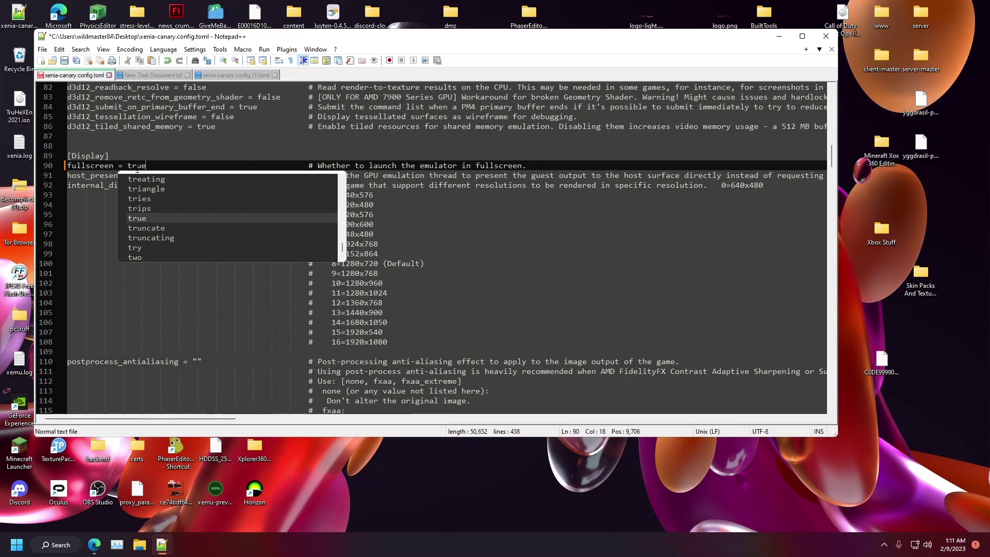
left_click(162, 165)
scroll(207, 240, "down", 10)
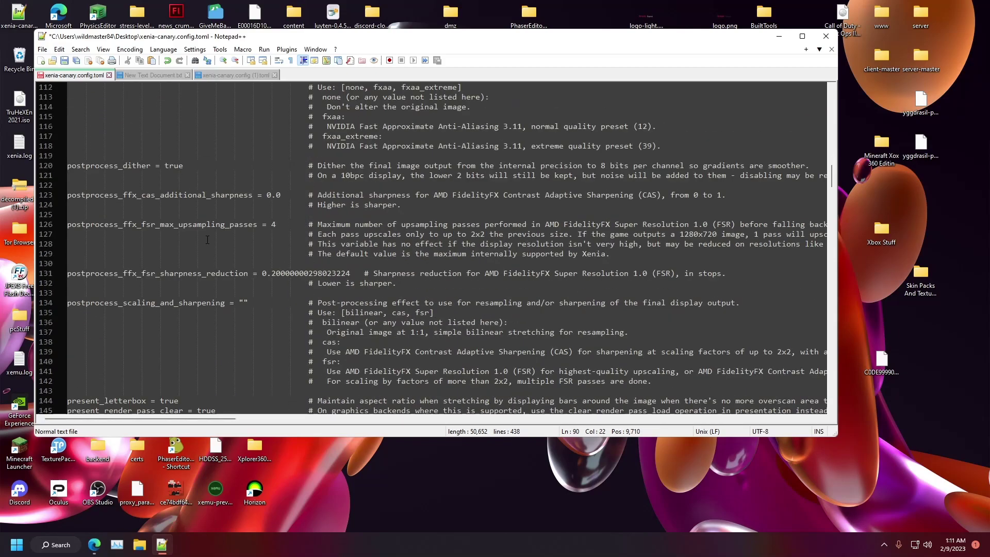
scroll(207, 240, "down", 20)
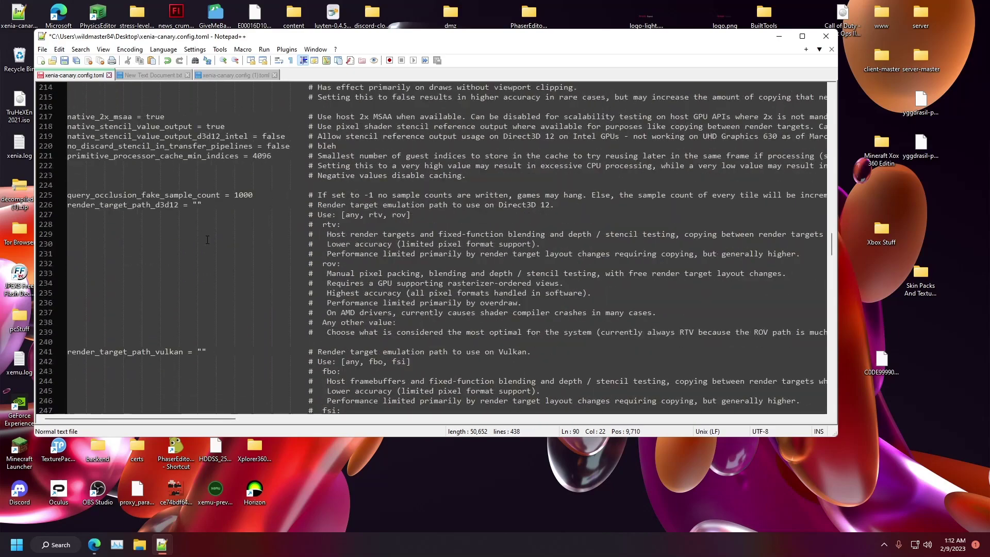
scroll(207, 240, "down", 20)
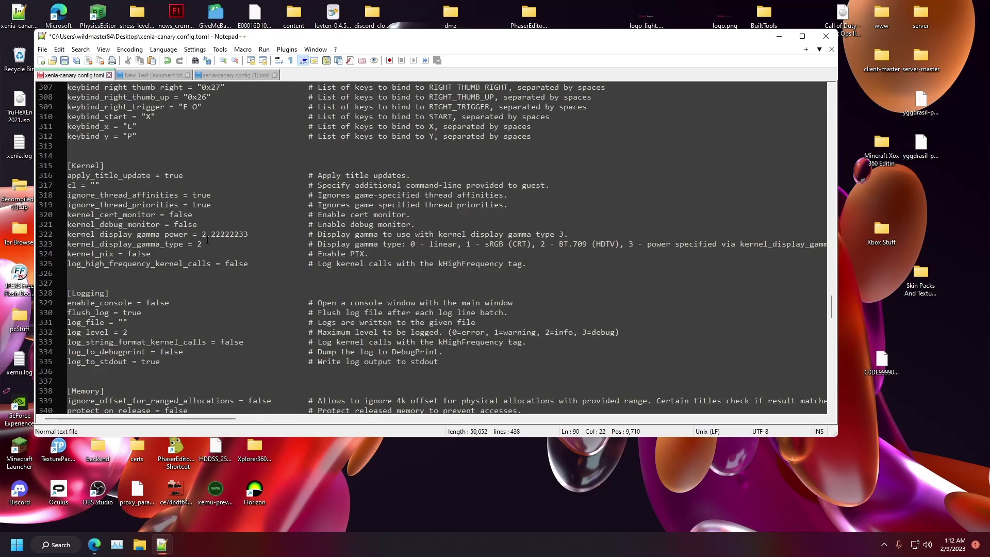
scroll(207, 240, "down", 9)
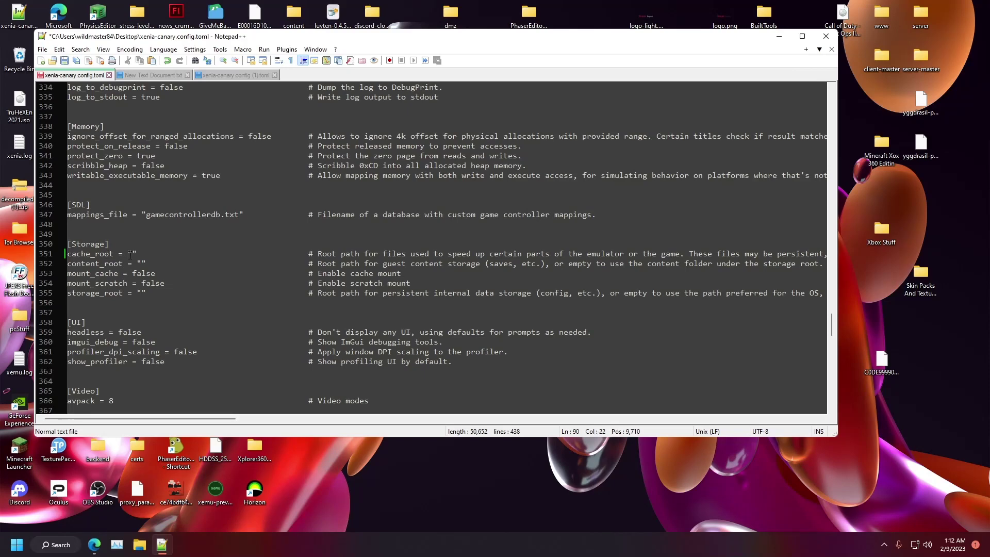
left_click(130, 254)
key("ctrl+v")
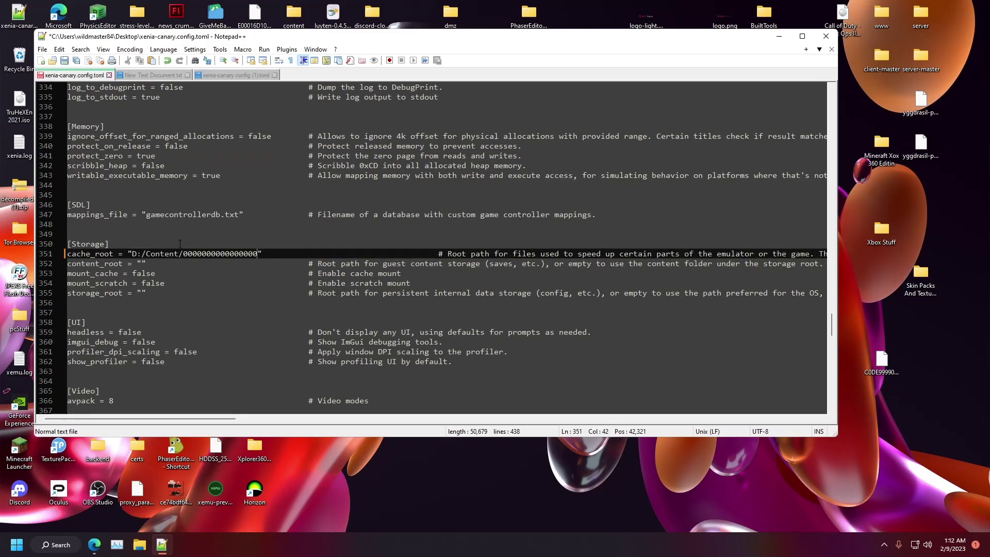
left_click(143, 263)
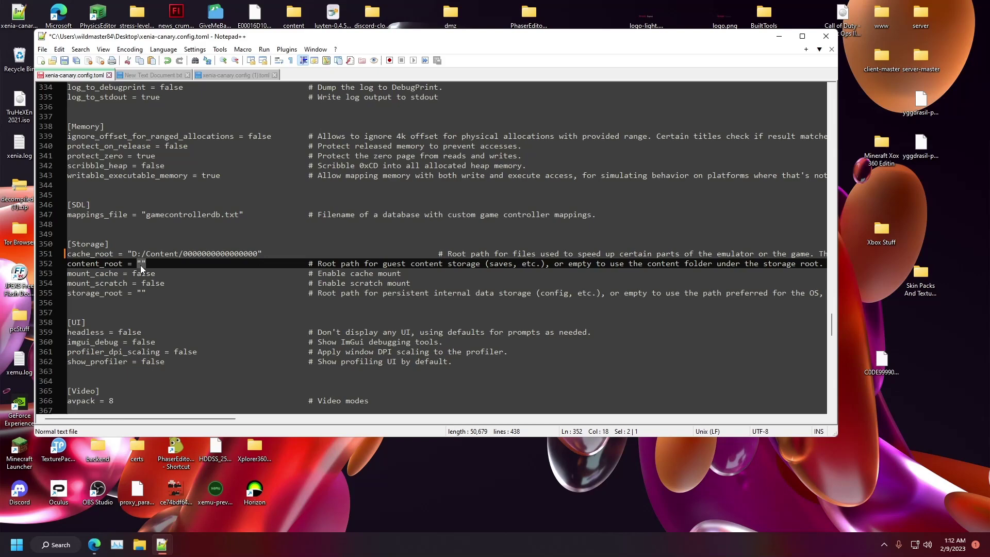
key("ctrl+v")
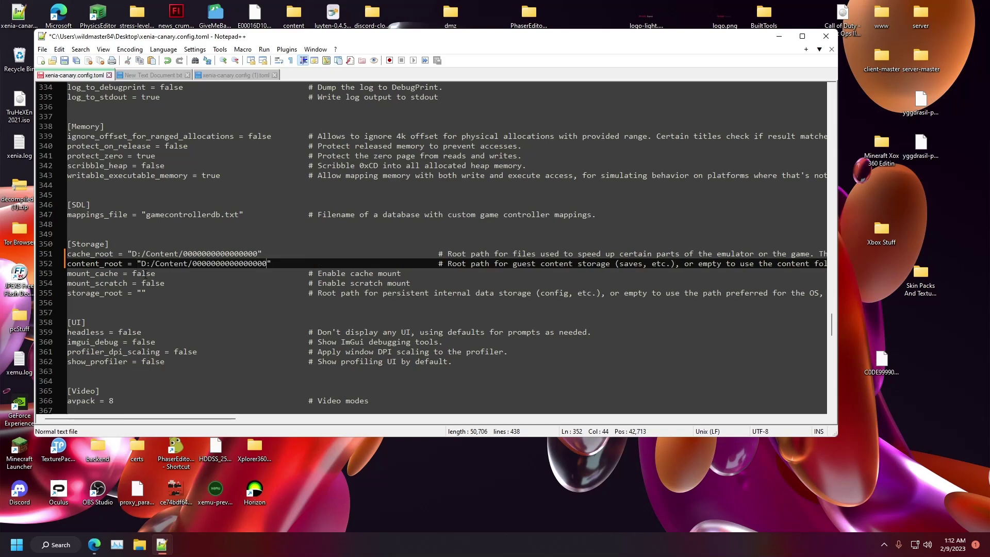
left_click(144, 295)
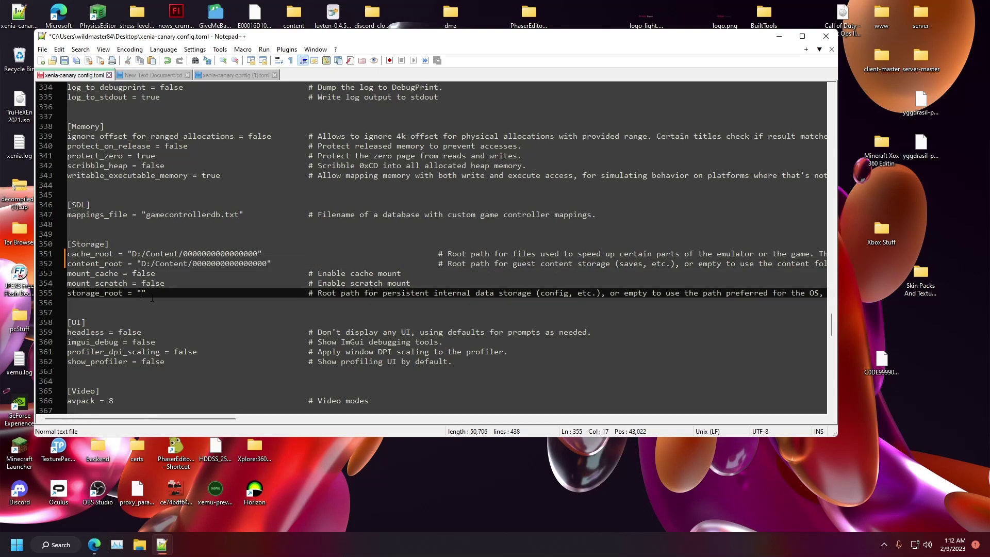
key("ctrl+v")
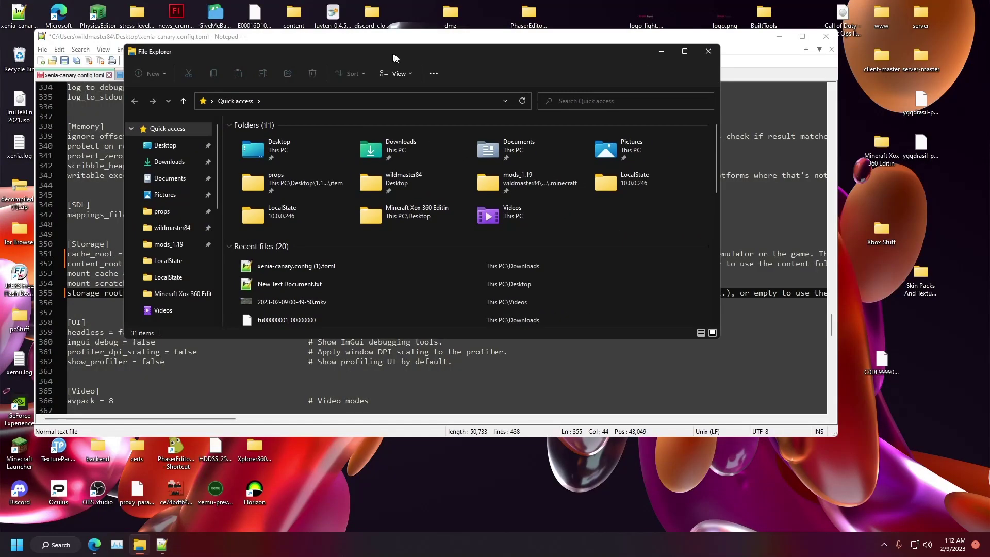
- In File Explorer, quick-format USB Drive (D:) as NTFS with a 4096-byte allocation unit size, then close the format dialog
scroll(279, 304, "down", 5)
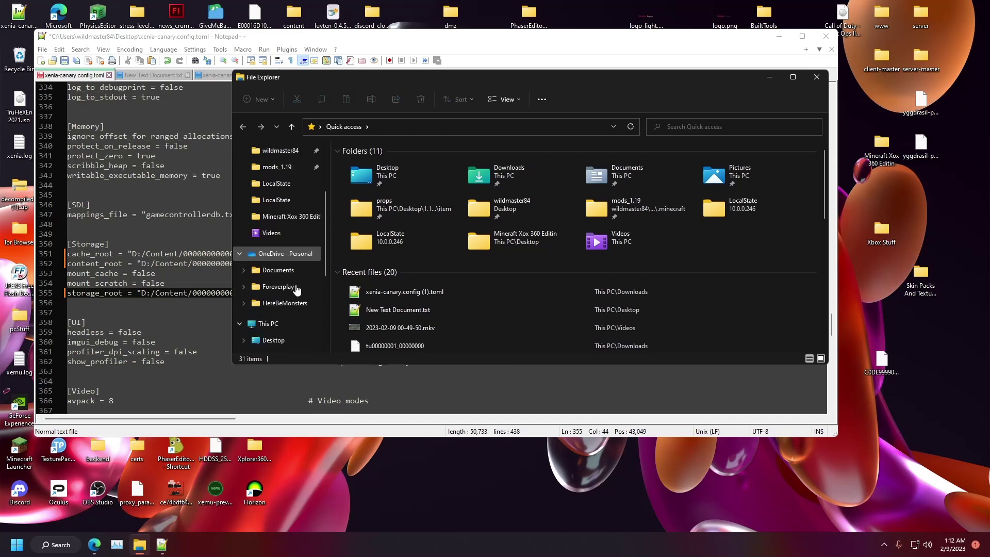
left_click(281, 303)
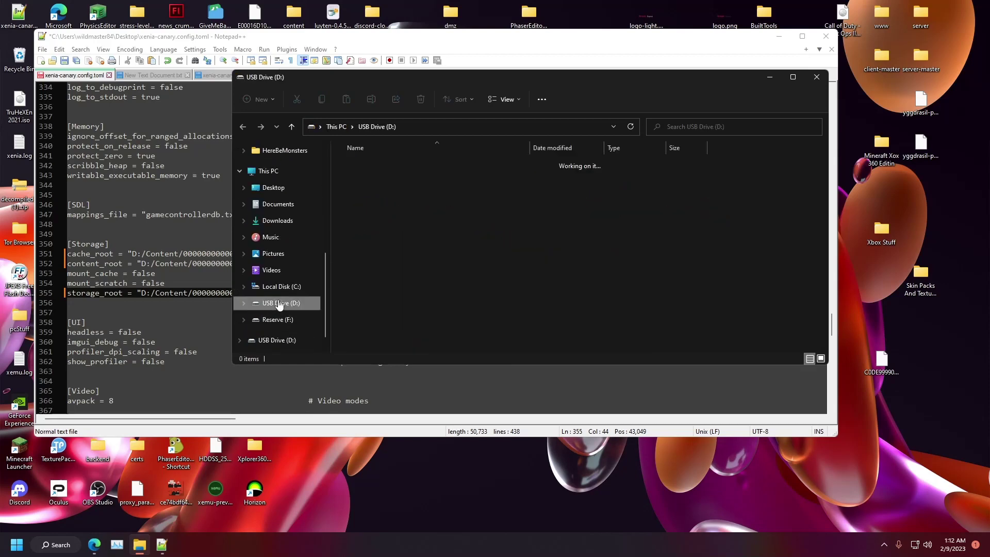
left_click(330, 127)
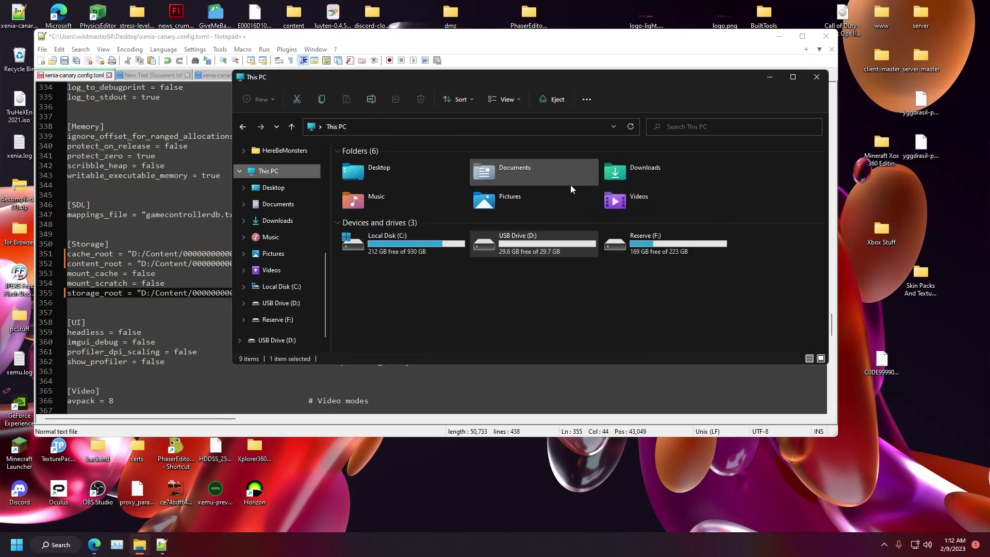
right_click(571, 251)
left_click(619, 322)
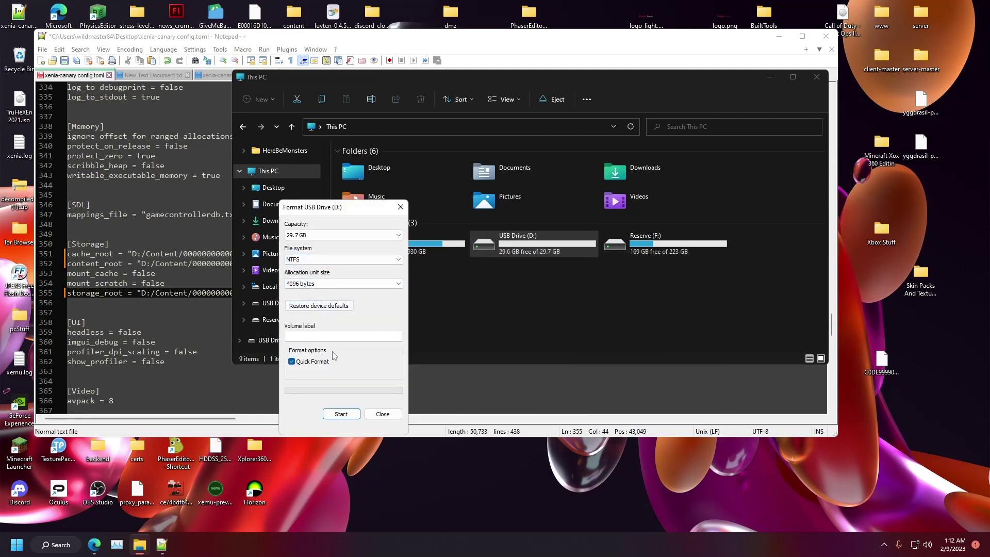
left_click(340, 414)
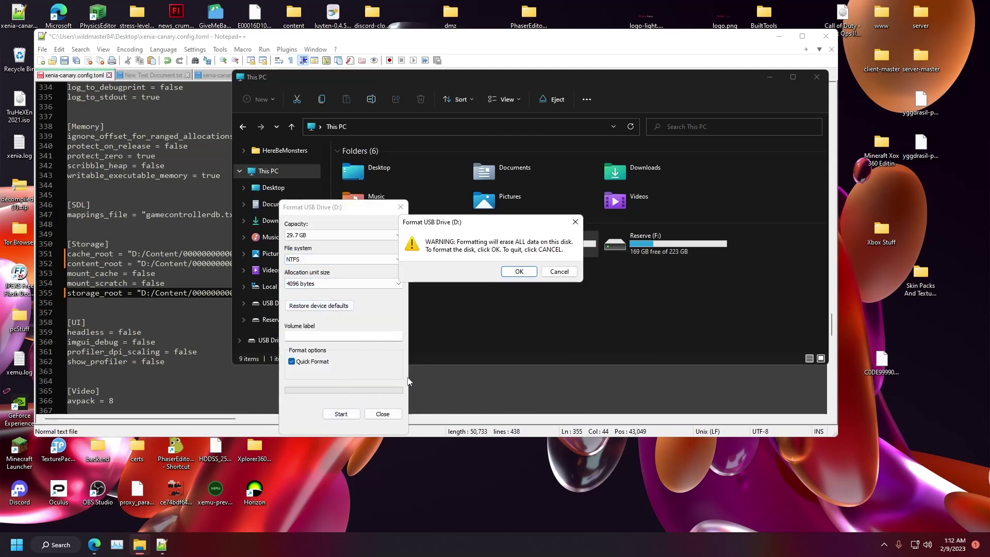
left_click(513, 272)
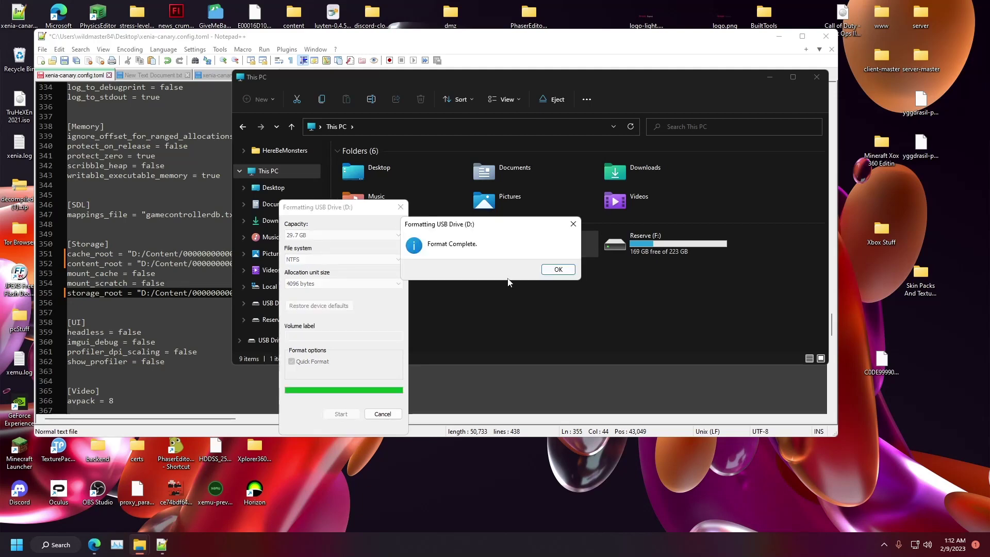
left_click(556, 270)
left_click(400, 207)
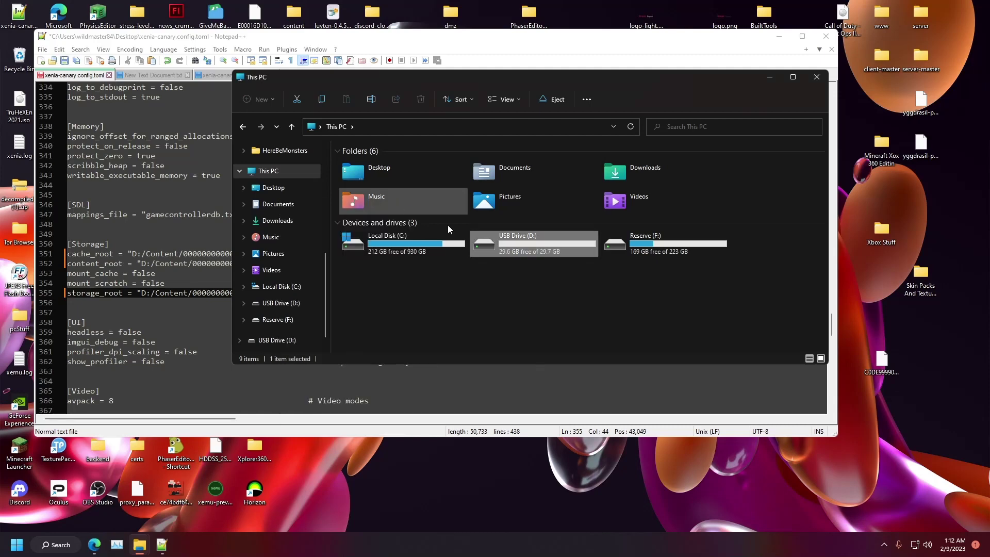
- Create a folder named Content in the root of USB Drive (D:), correcting any misspelling in its name
double_click(536, 247)
right_click(484, 221)
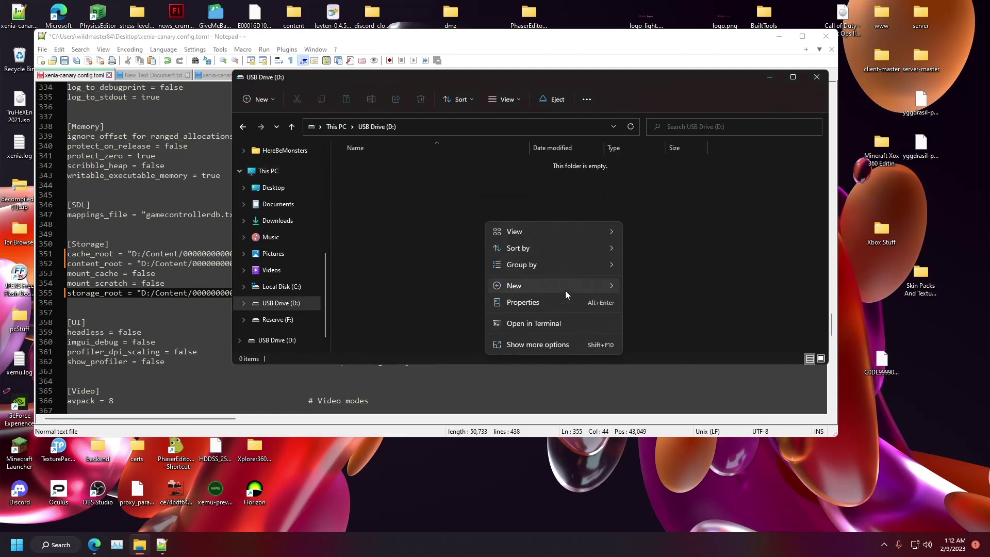
mouse_move(577, 288)
left_click(667, 286)
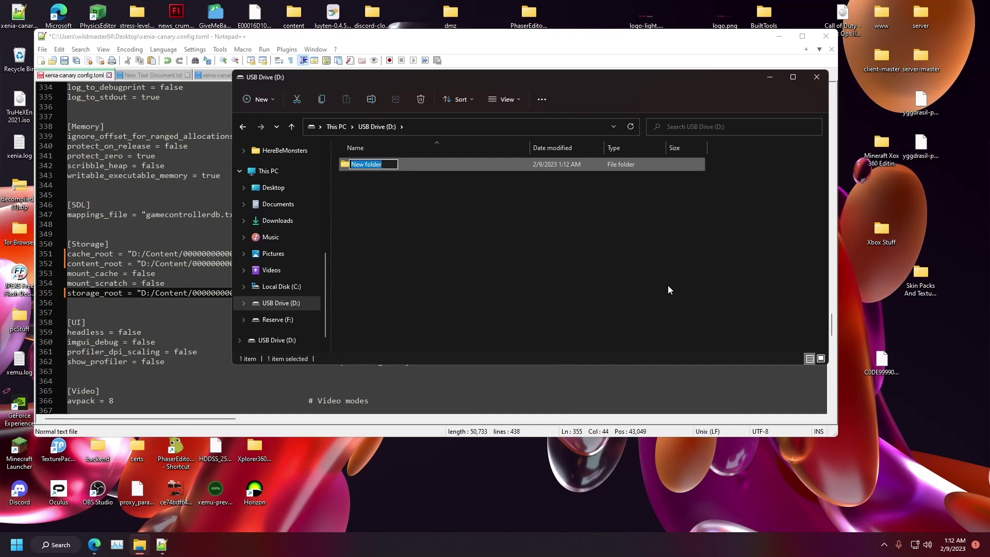
type("Comtent")
key("Return")
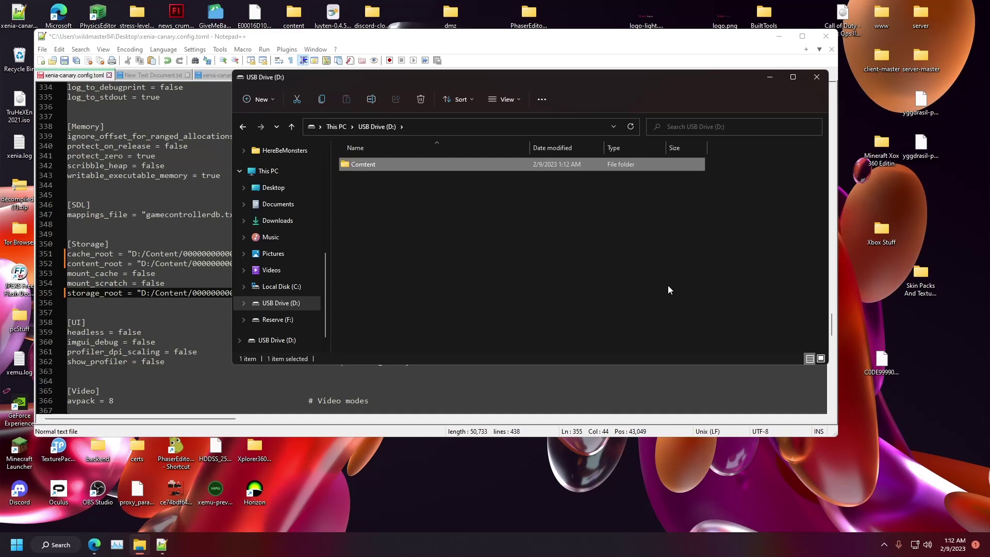
right_click(354, 165)
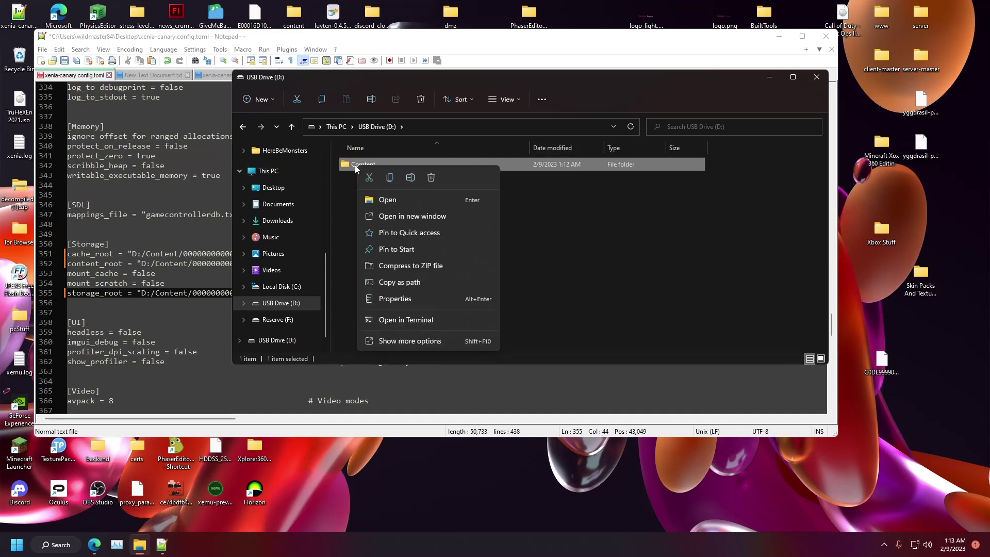
left_click(410, 177)
key("Left")
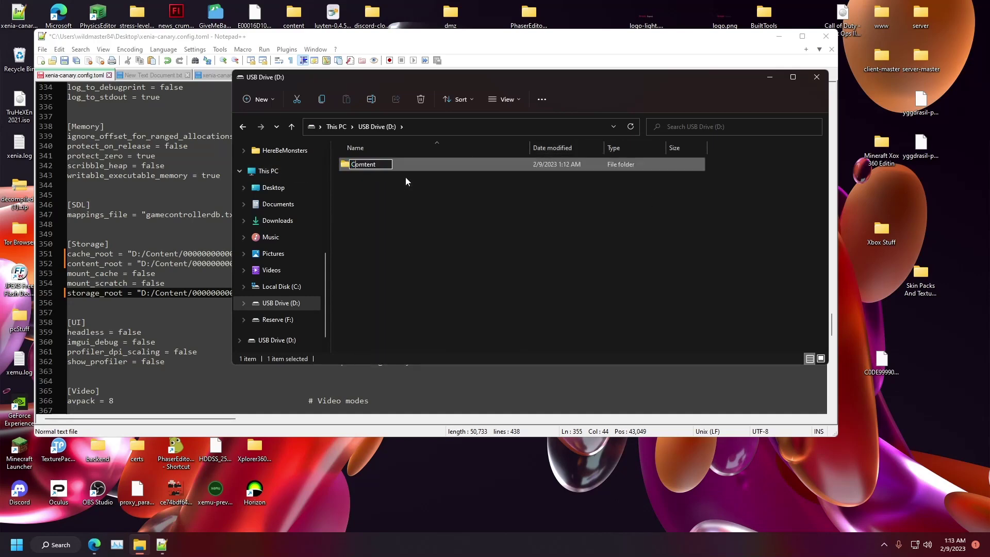
key("BackSpace")
type("n")
key("Return")
- Open Horizon, inject the Minecraft Xbox 360 Edition package from the Mineraft Xox 360 Editin folder into the flash drive's Games, and close Horizon
double_click(252, 493)
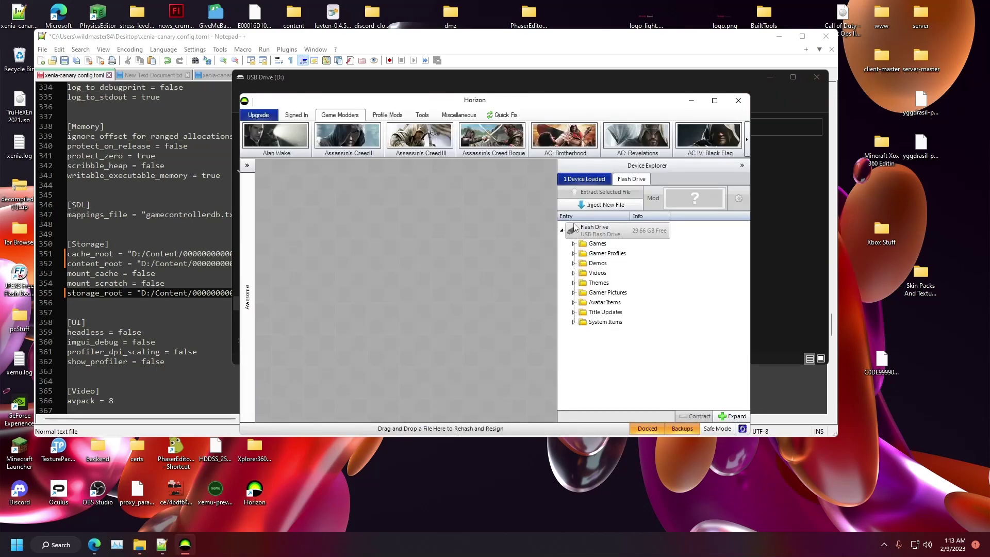
double_click(582, 245)
right_click(583, 246)
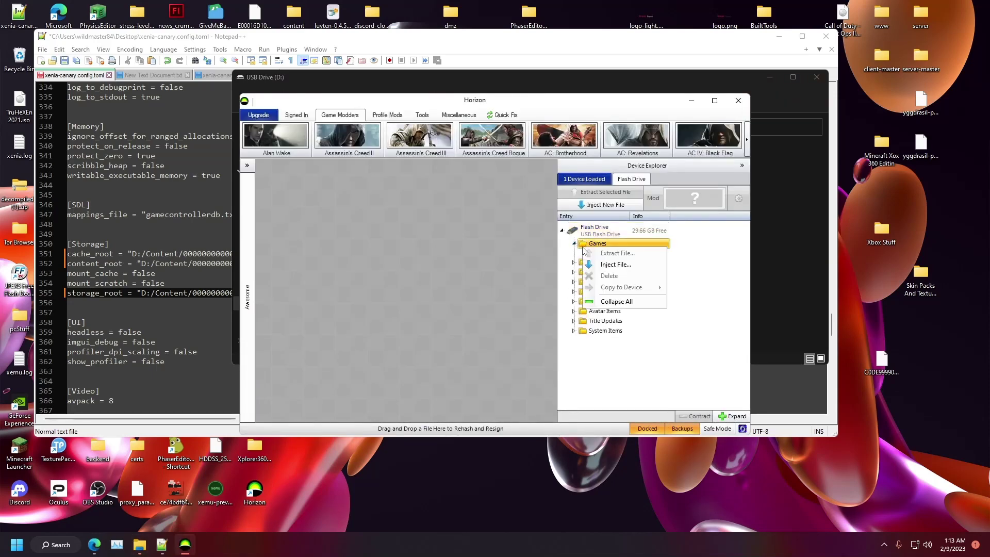
left_click(603, 264)
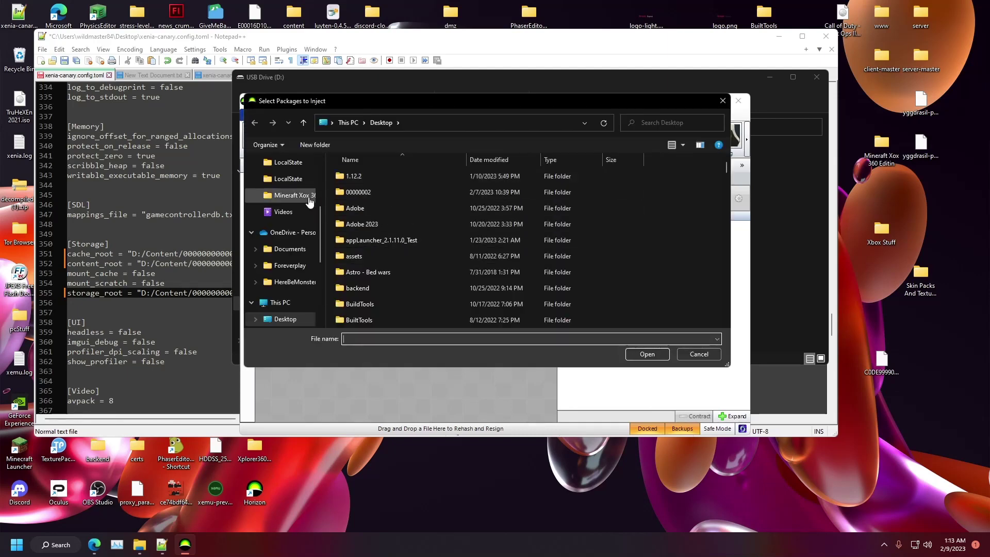
left_click(294, 195)
left_click(402, 191)
left_click(412, 209)
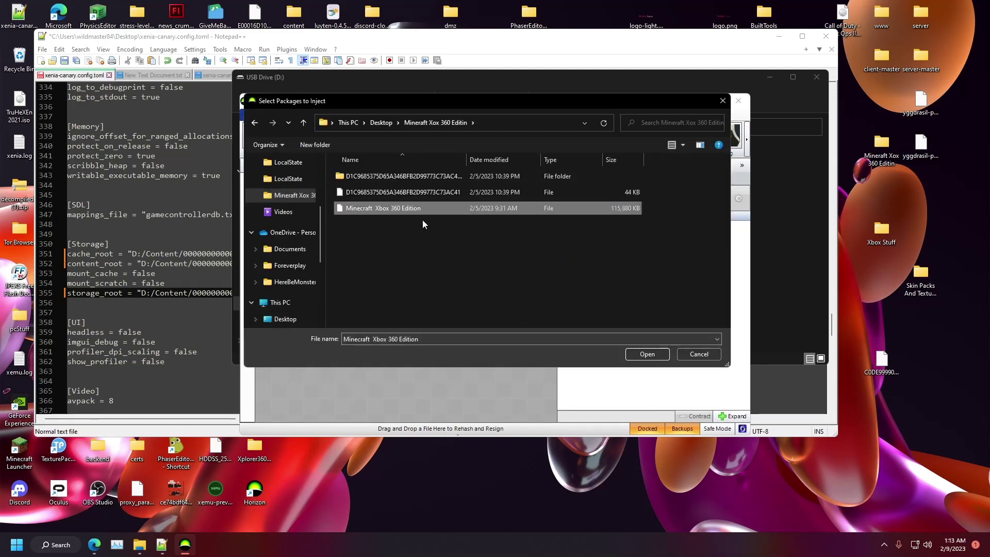
left_click(647, 354)
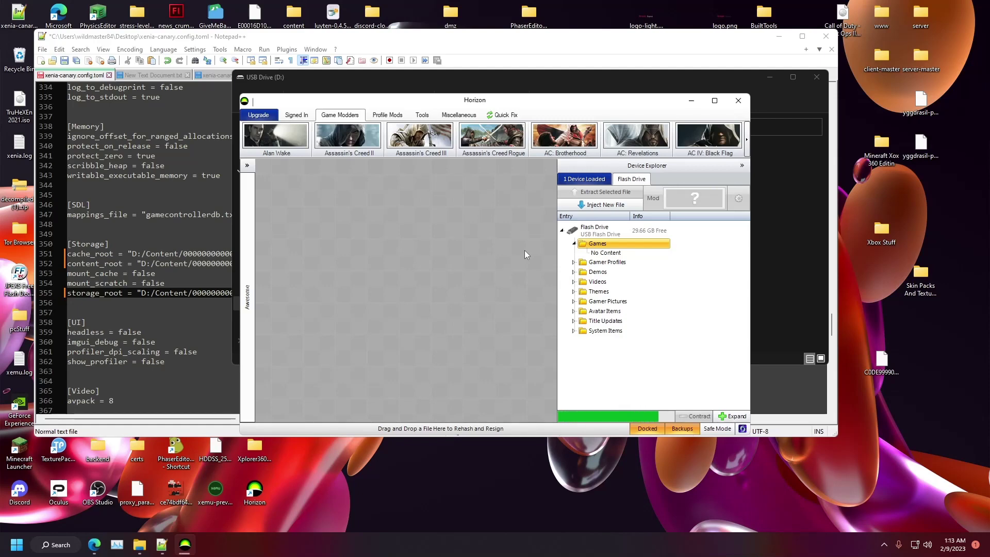
left_click(494, 287)
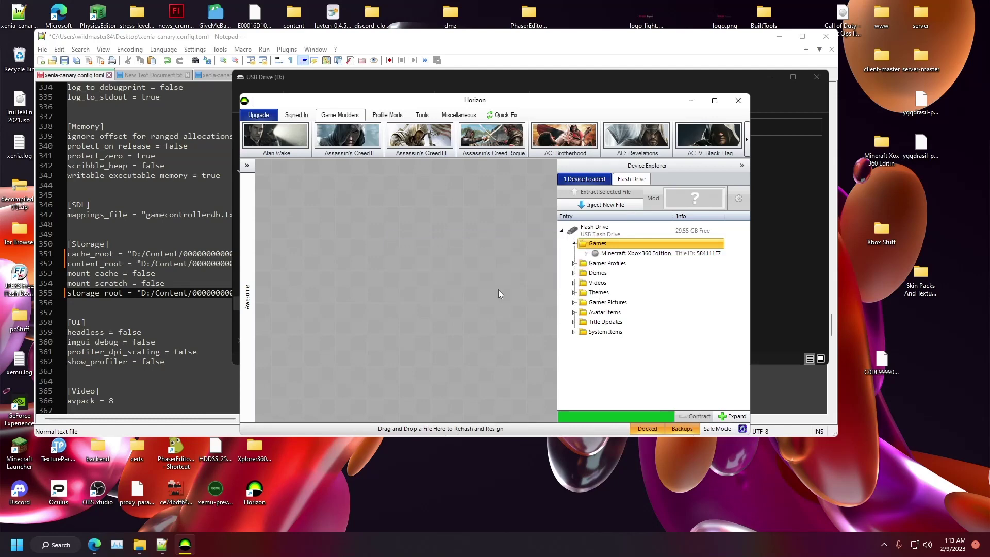
left_click(738, 100)
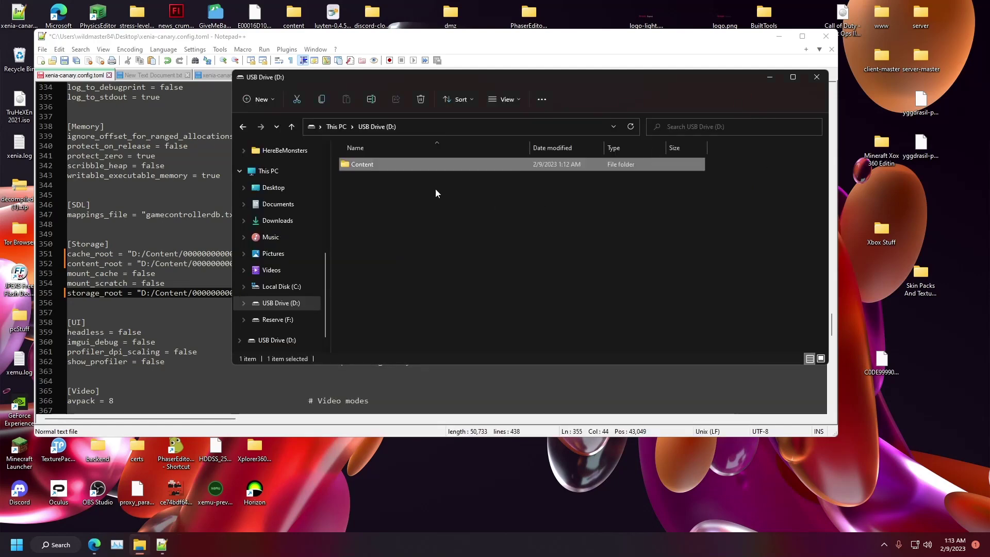
double_click(420, 165)
double_click(420, 166)
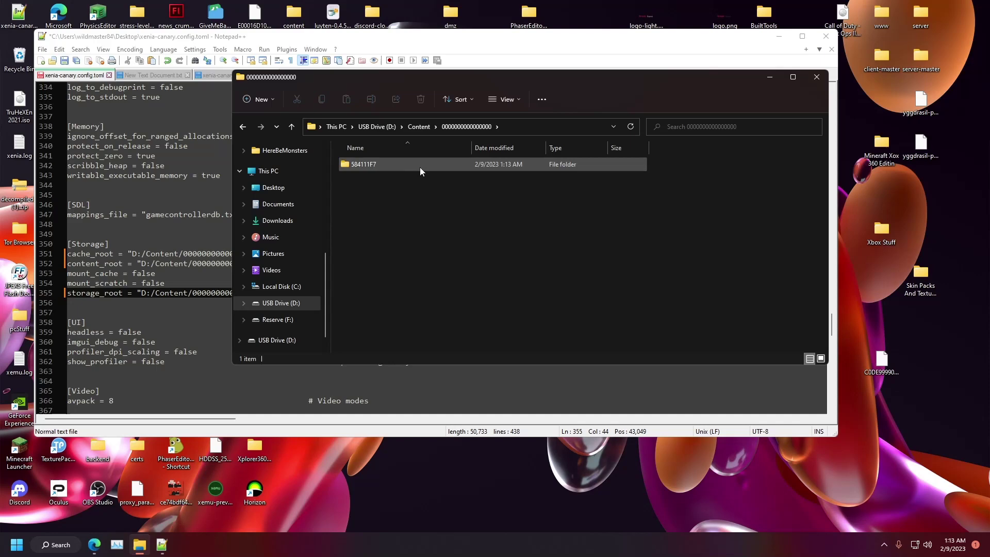
double_click(419, 167)
double_click(419, 167)
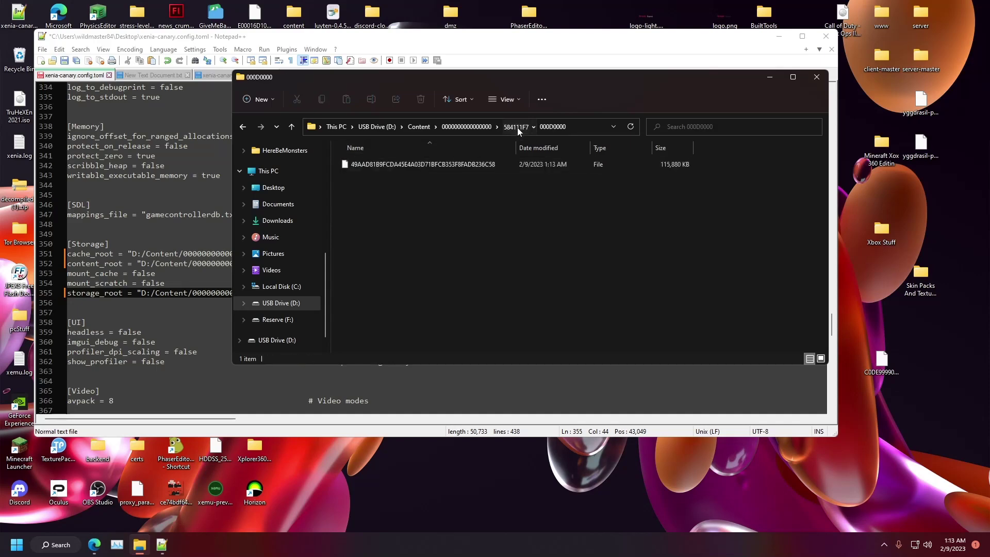
left_click(516, 126)
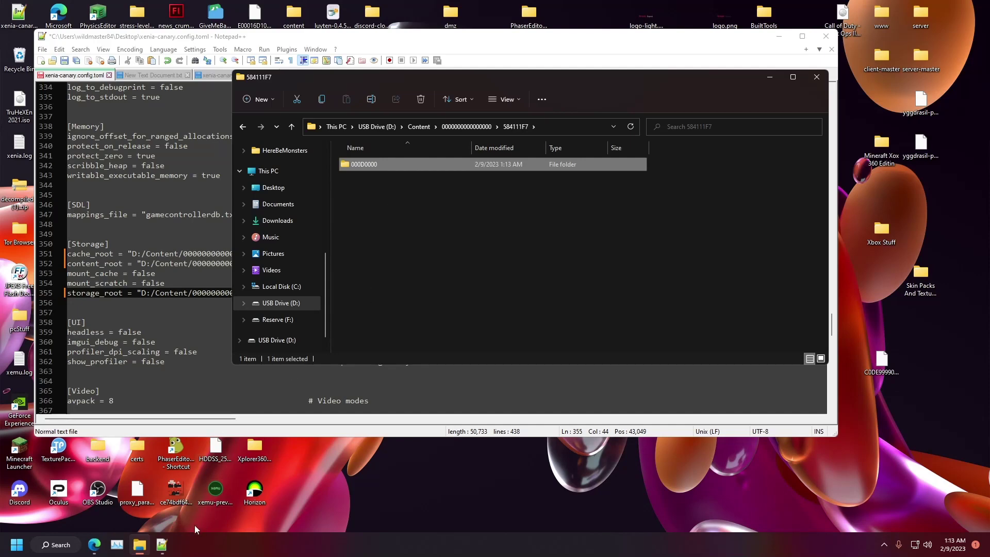
- In Notepad++, select the update folder name 000B0000 in New Text Document.txt, and minimize the window
left_click(161, 544)
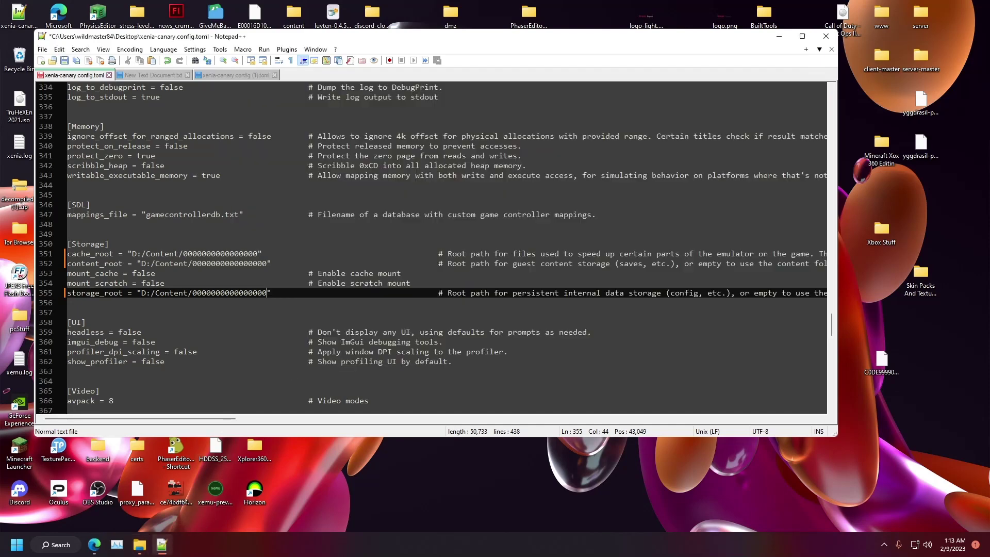
left_click(168, 77)
double_click(161, 87)
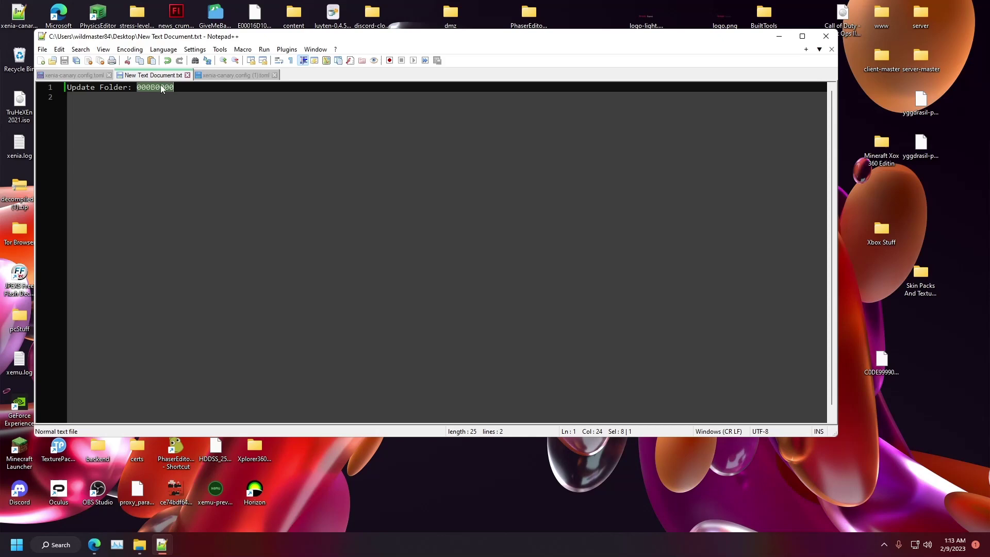
left_click(779, 38)
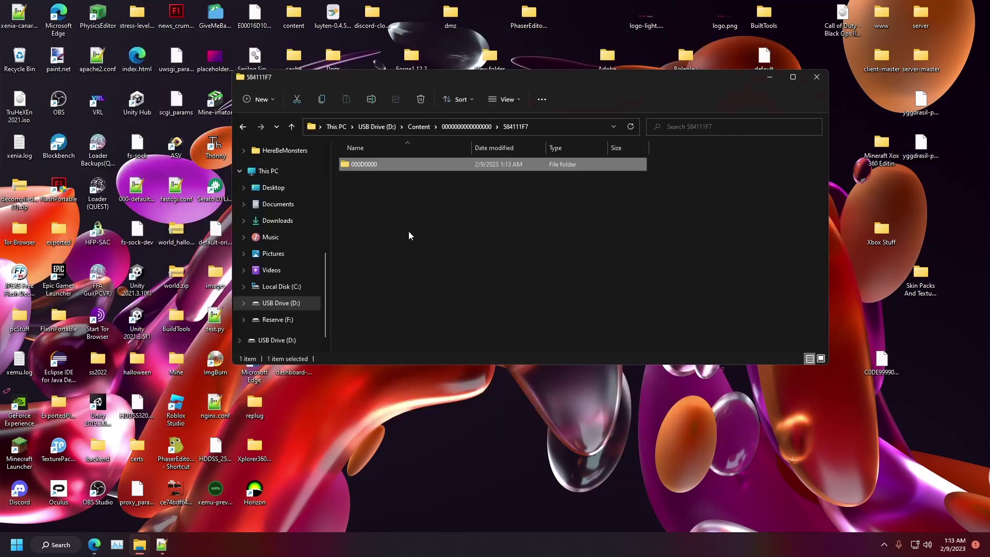
- Create a folder named 000B0000 inside the USB drive's 584111F7 folder in File Explorer
right_click(383, 186)
mouse_move(460, 267)
left_click(548, 266)
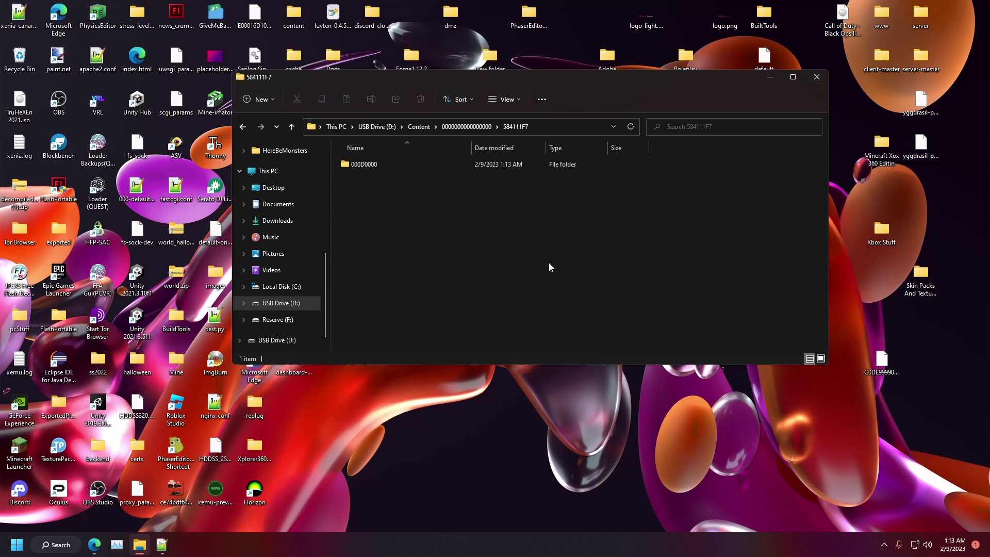
type("000B0000")
key("Return")
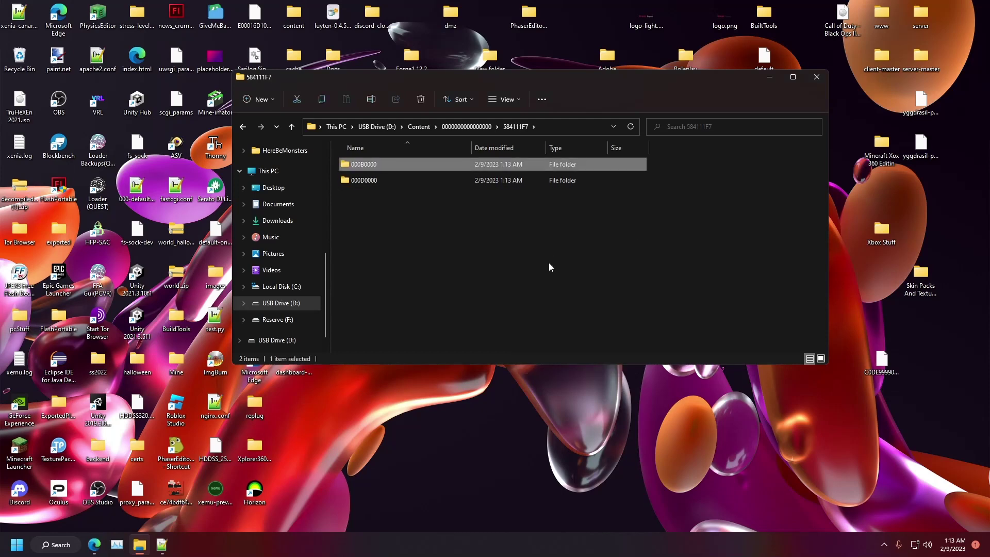
- Copy the 000B0000 and Headers folders from 584111F7 in the desktop's content folder into the USB drive's 584111F7 folder, and close the window
key("Return")
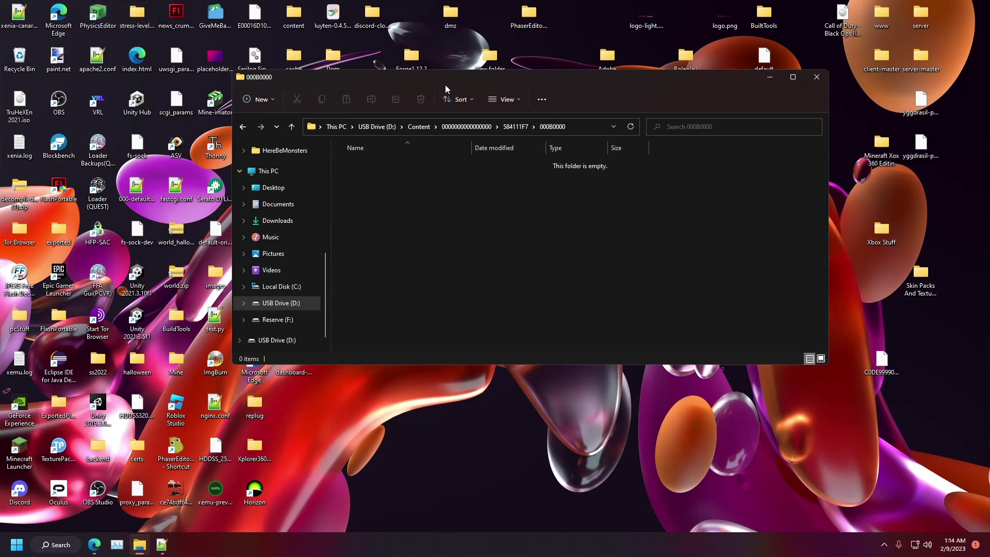
double_click(293, 16)
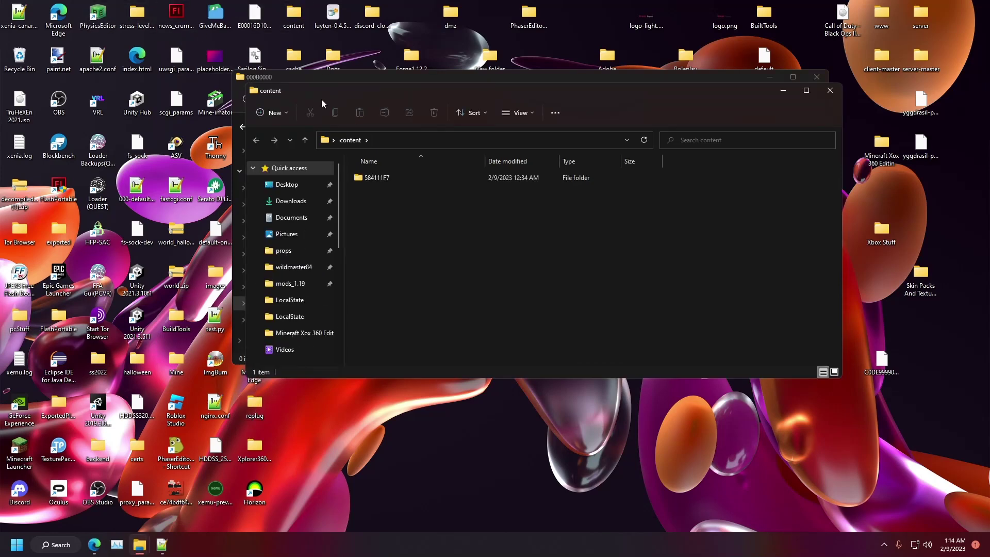
key("ctrl+w")
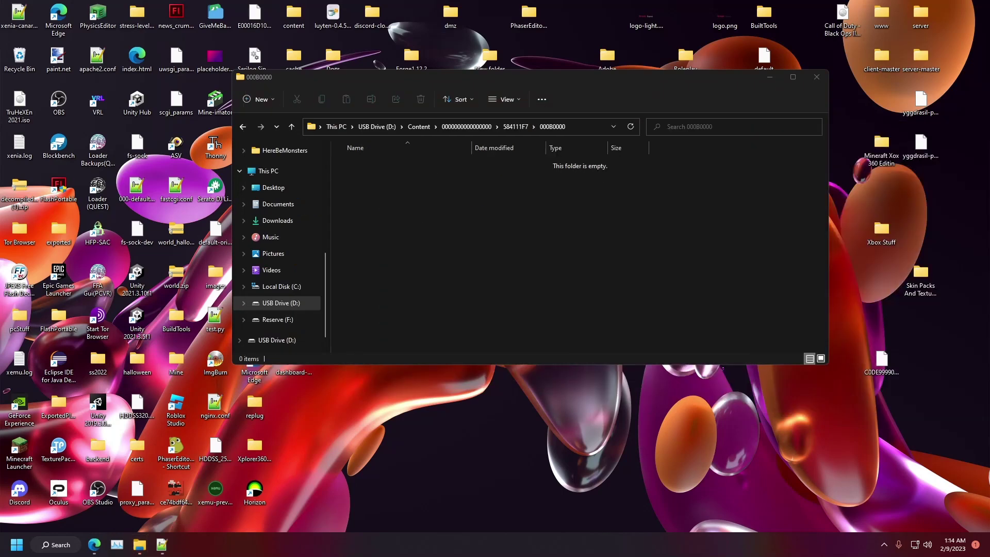
left_click(515, 126)
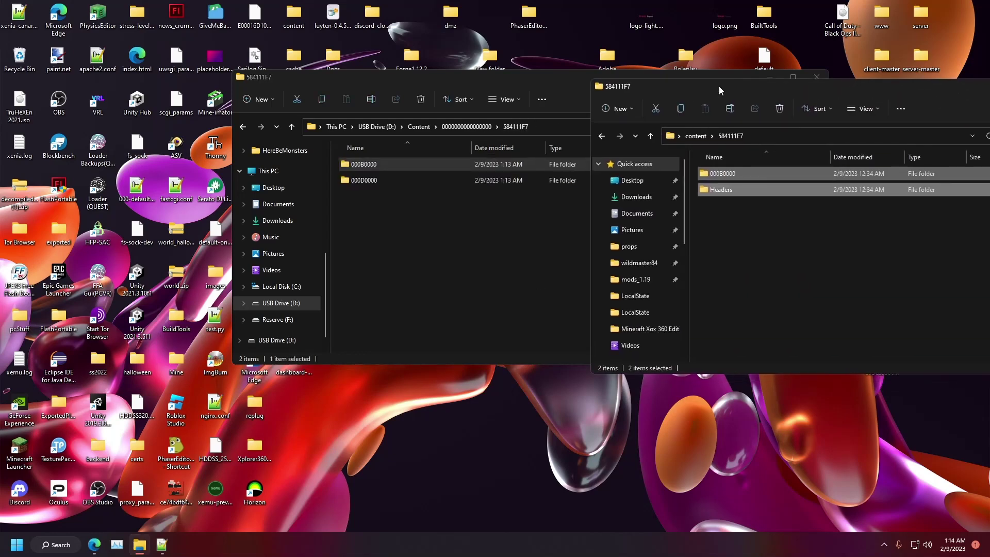
key("ctrl+a")
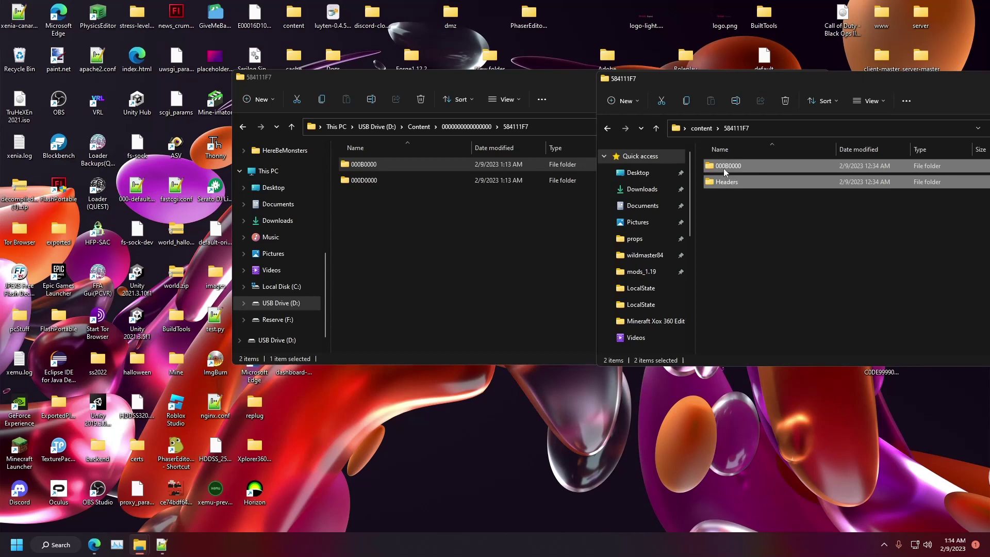
left_click_drag(721, 168, 444, 245)
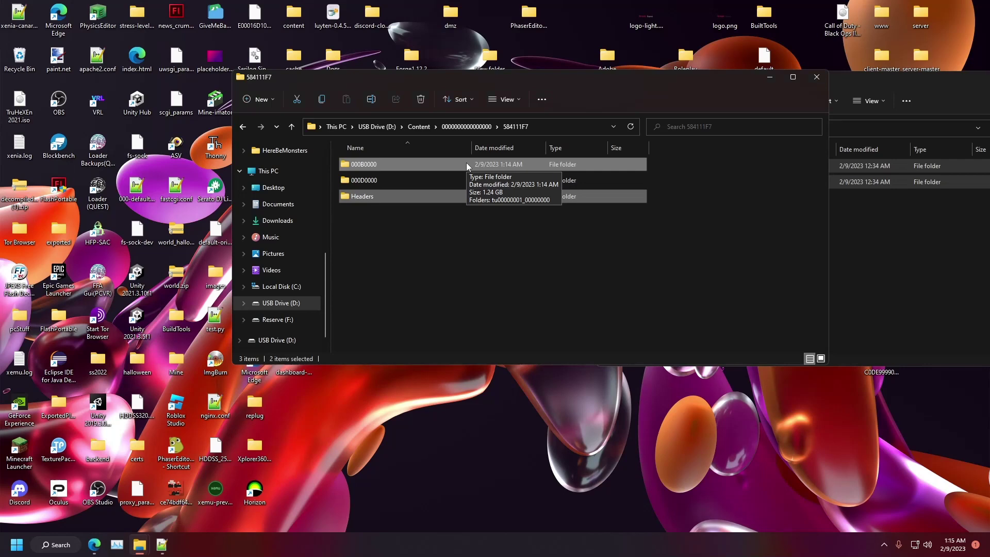
key("ctrl+w")
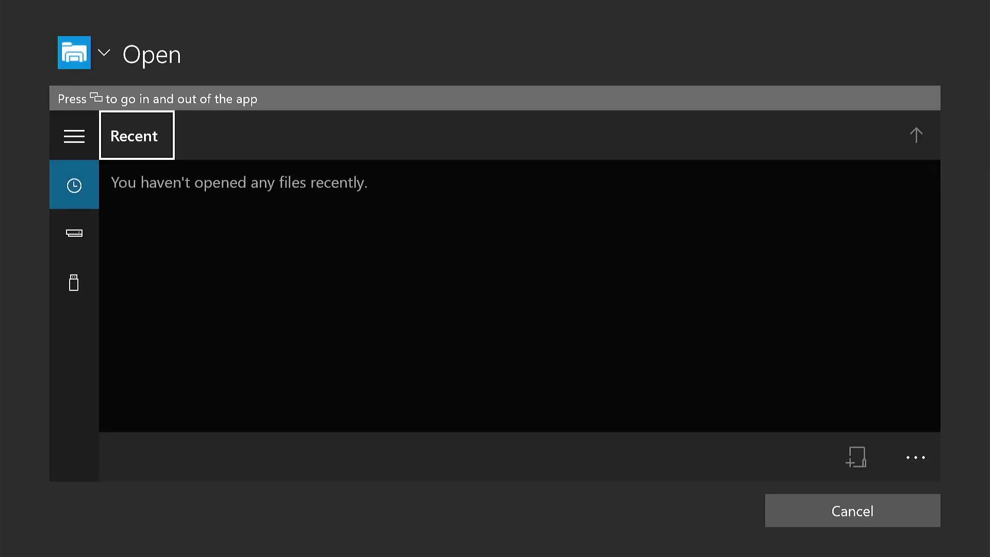
key("Left")
key("Down")
key("Down")
key("Return")
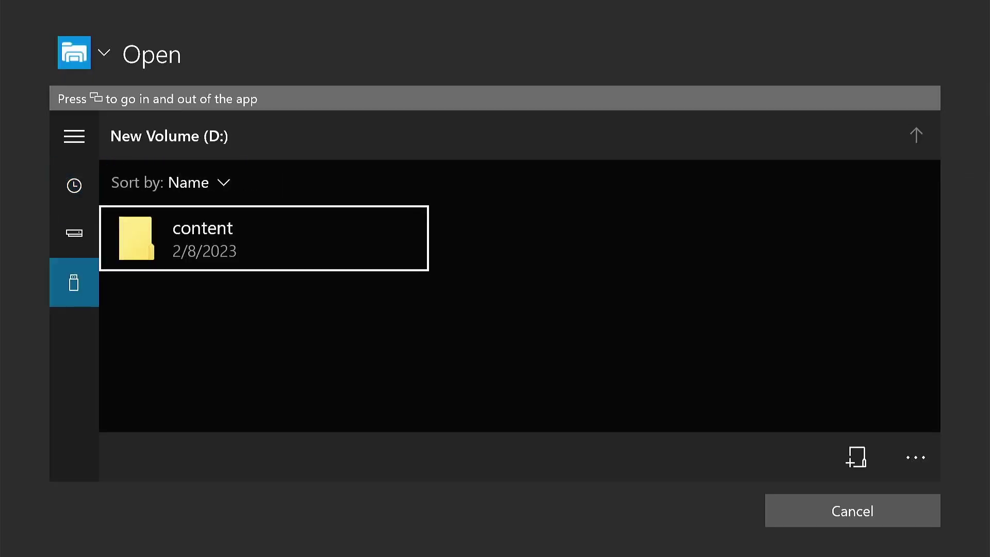
key("Up")
key("Down")
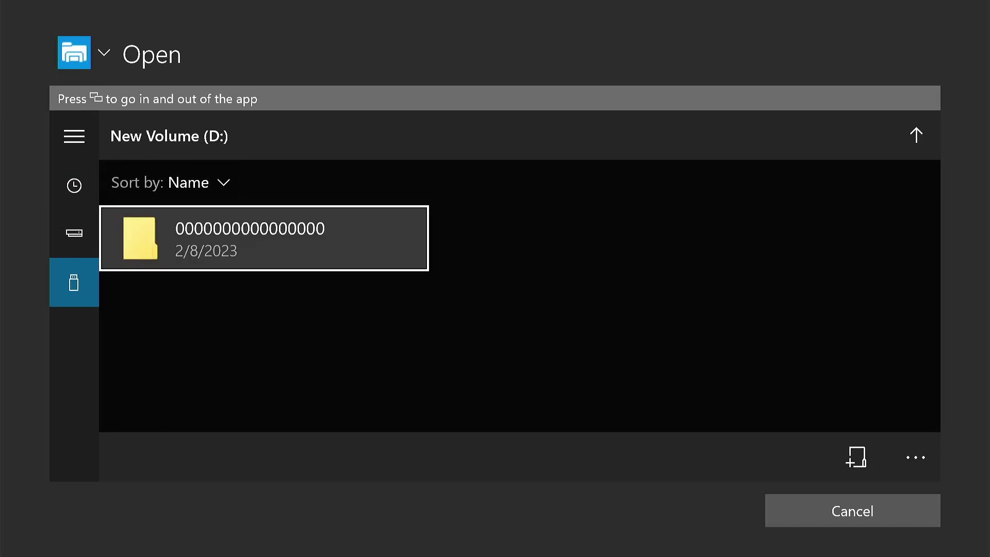
key("Return")
key("Down")
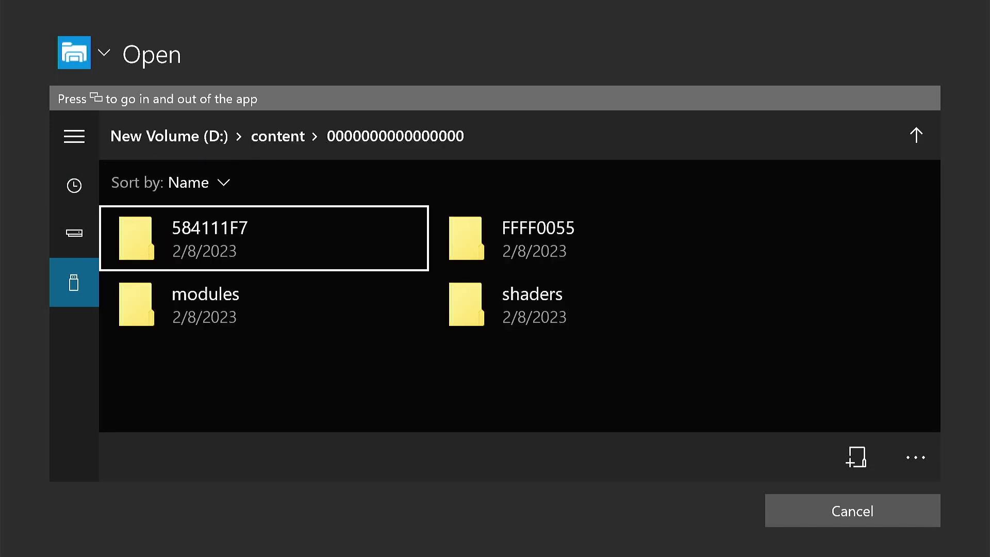
- Launch Minecraft: Xbox 360 Edition from the game file in 584111F7/000D0000
key("Return")
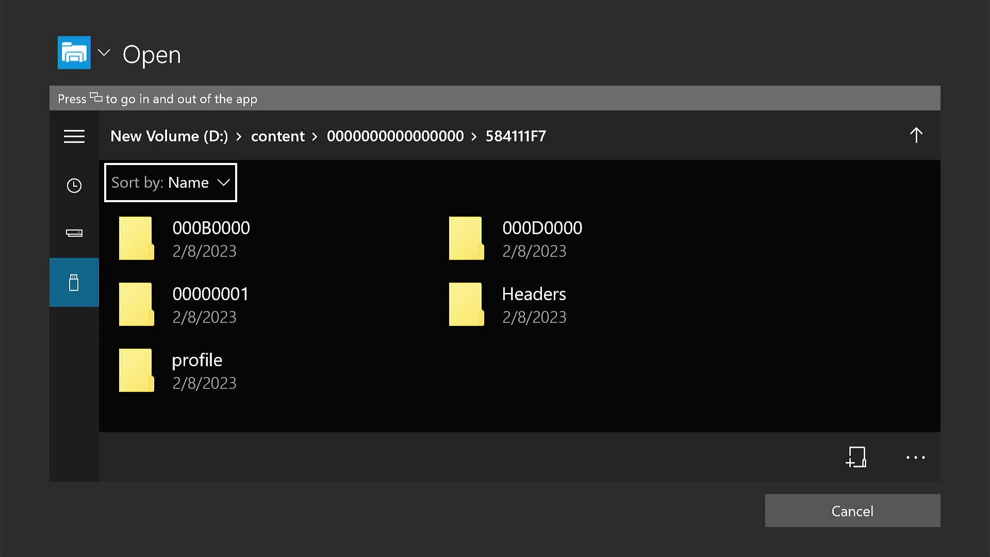
key("Down")
key("Right")
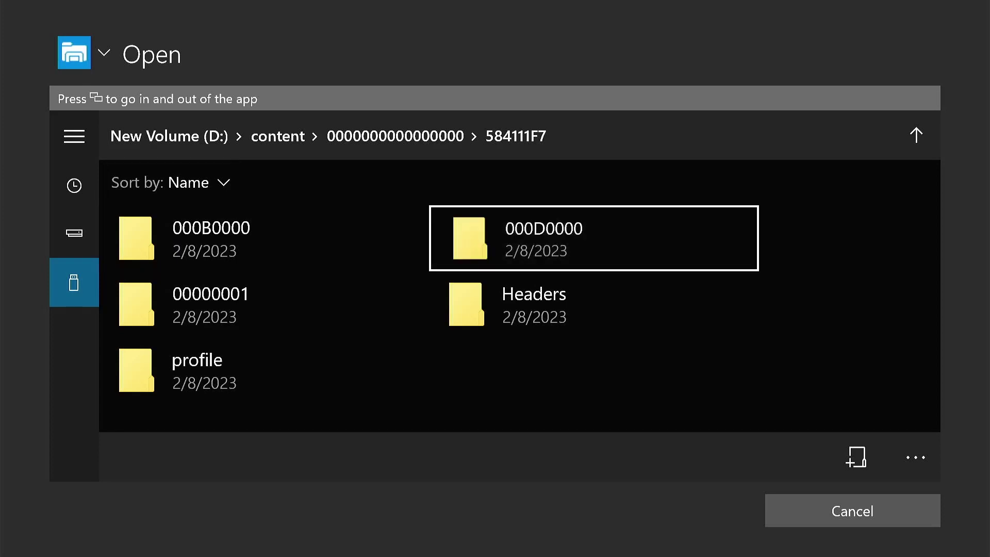
key("Return")
key("Down")
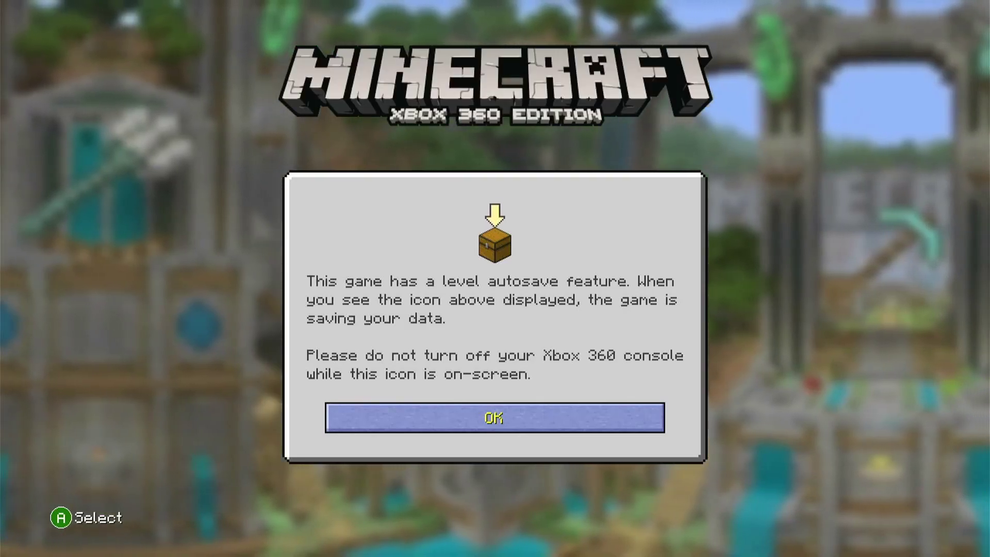
- Accept the autosave notice and enter Play Game, choosing to continue playing offline
key("Return")
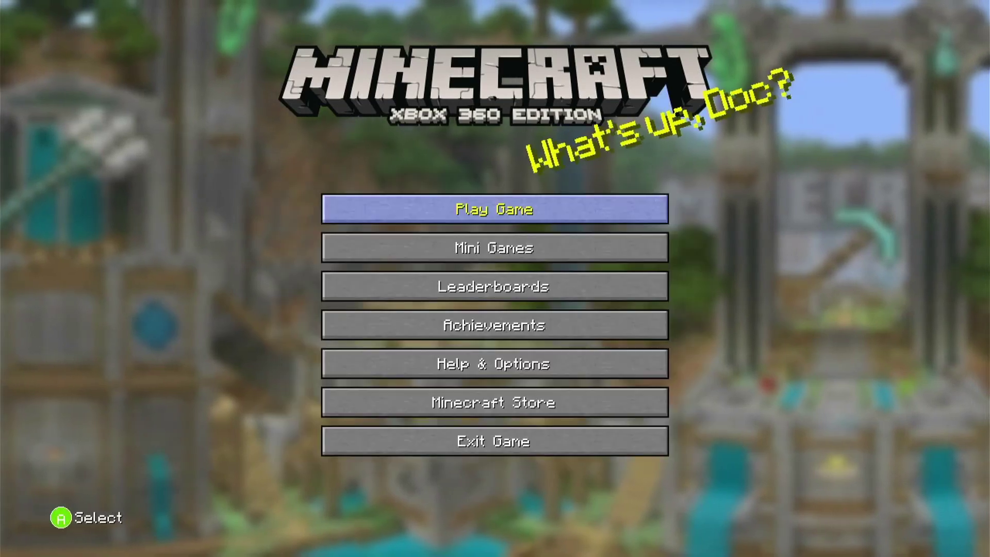
key("Return")
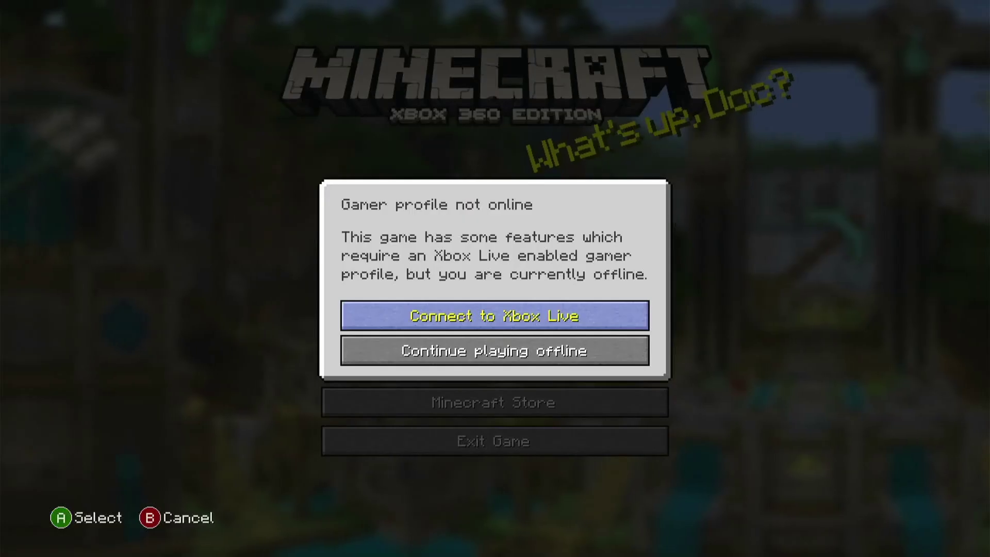
key("Down")
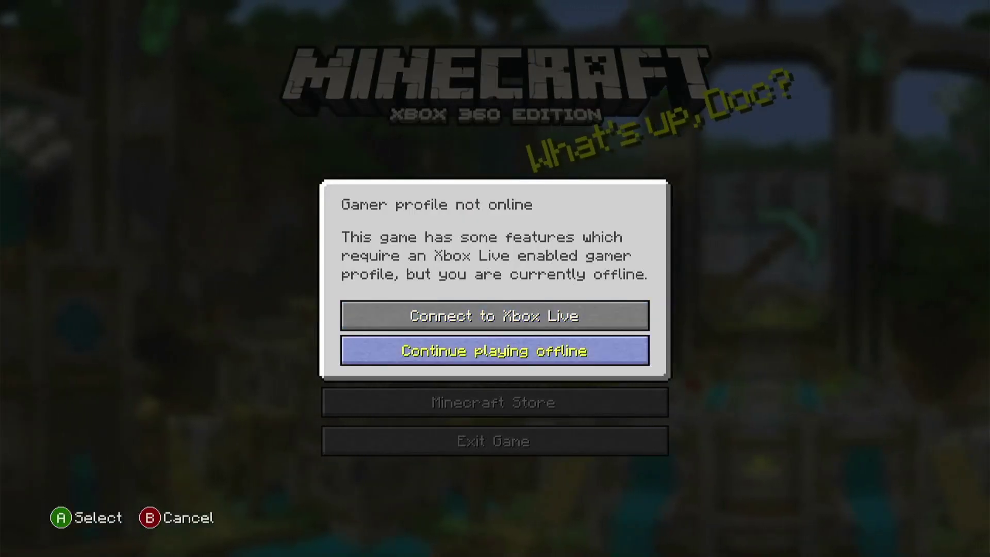
key("Return")
key("Return")
key("Return")
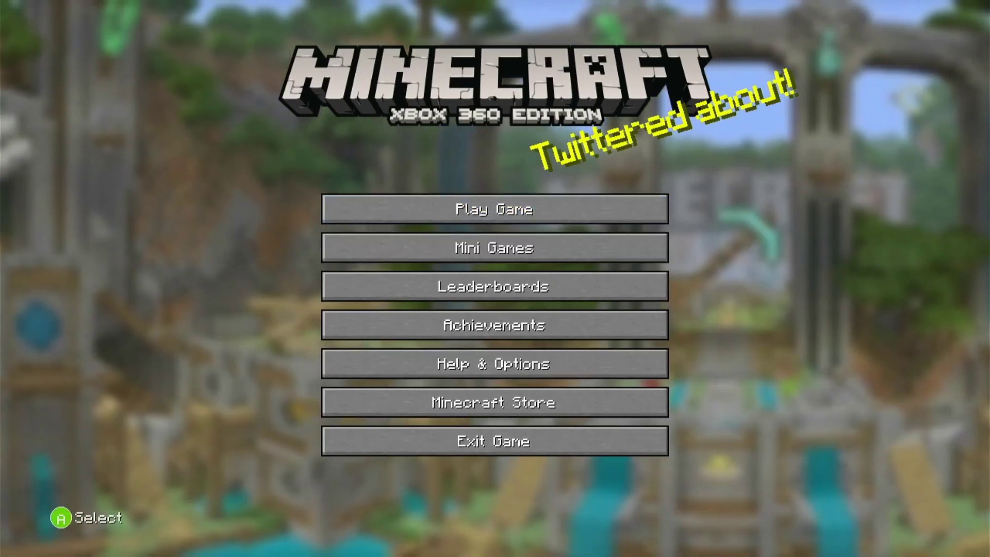
key("Down")
key("Return")
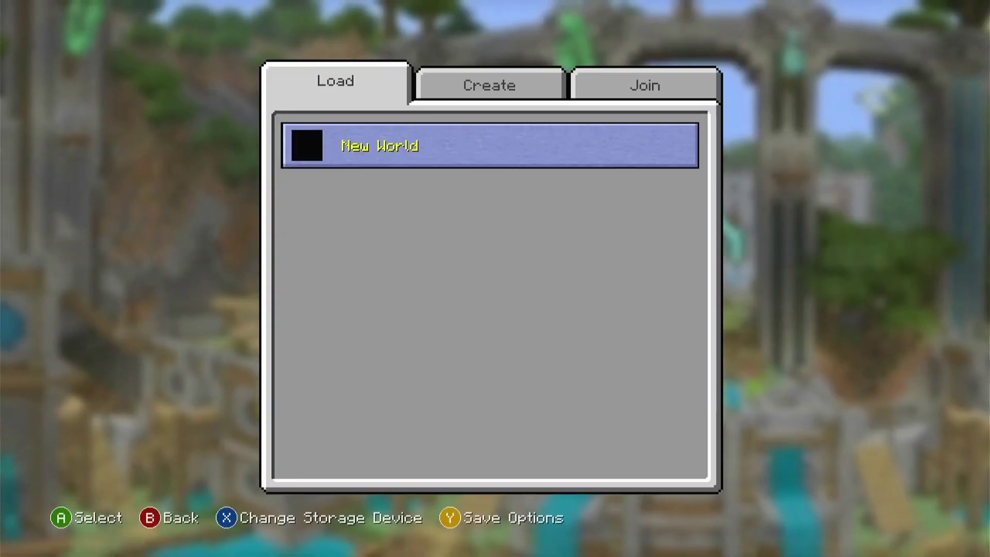
- Load the saved world New World with its existing settings and walk forward in it
key("Return")
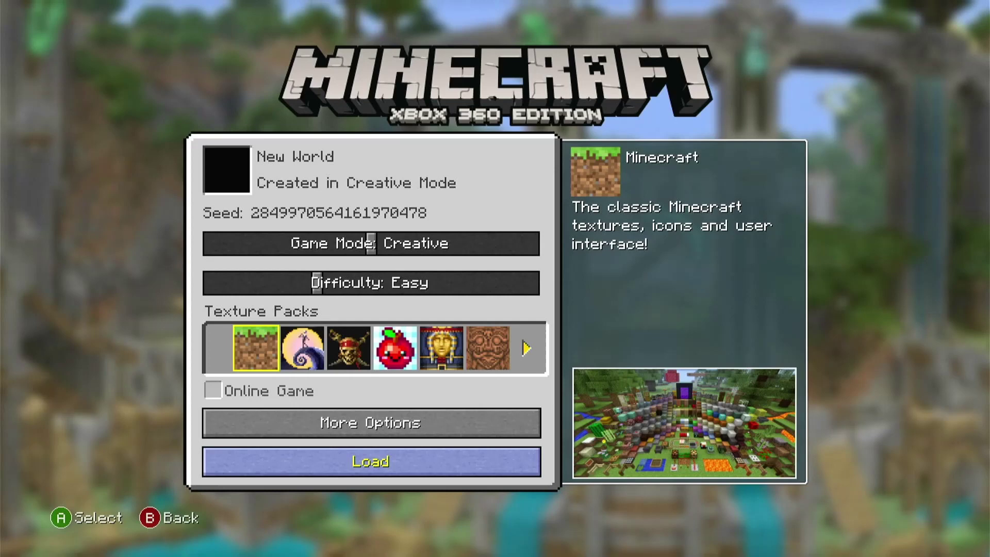
key("Return")
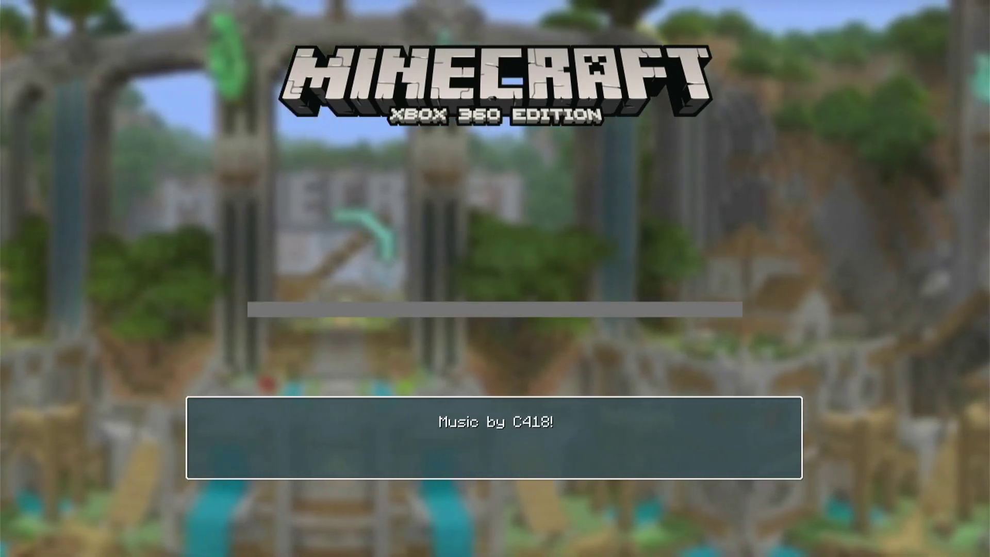
key("w")
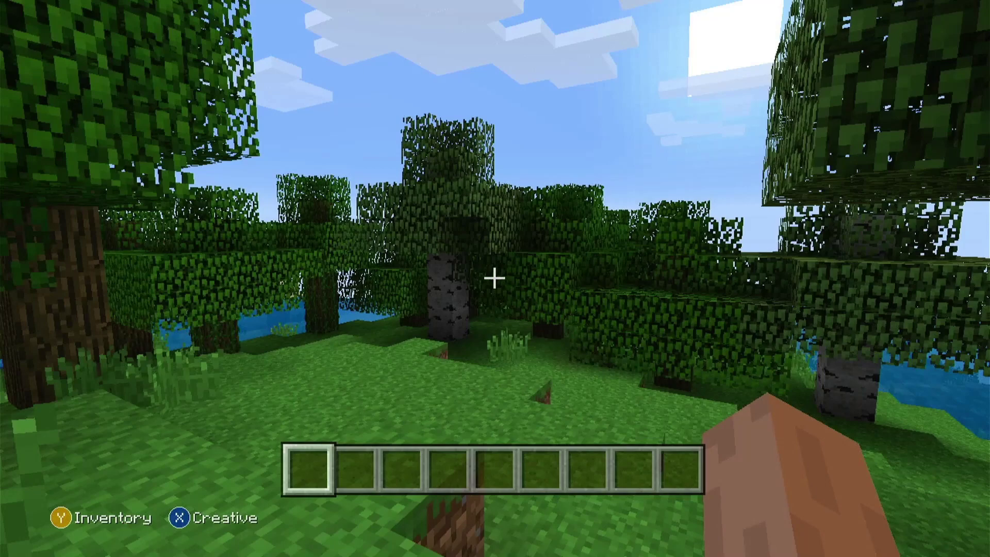